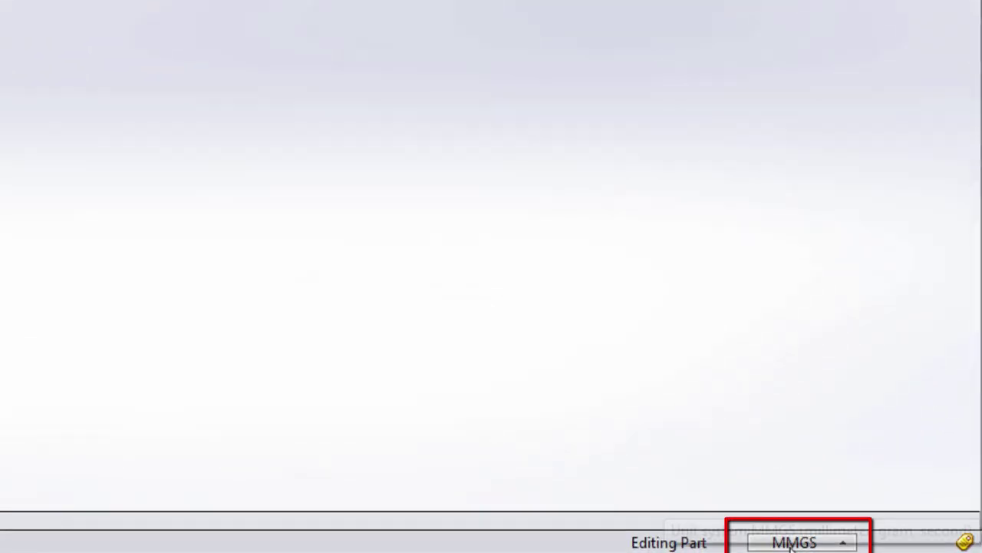
Change the part's unit system from MMGS to IPS (inch, pound, second)
left_click(830, 543)
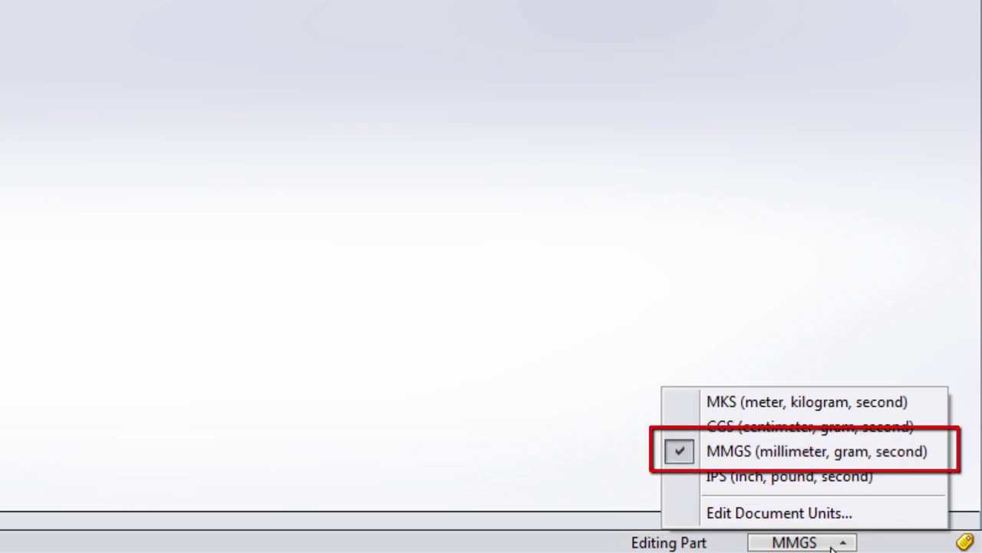
left_click(787, 485)
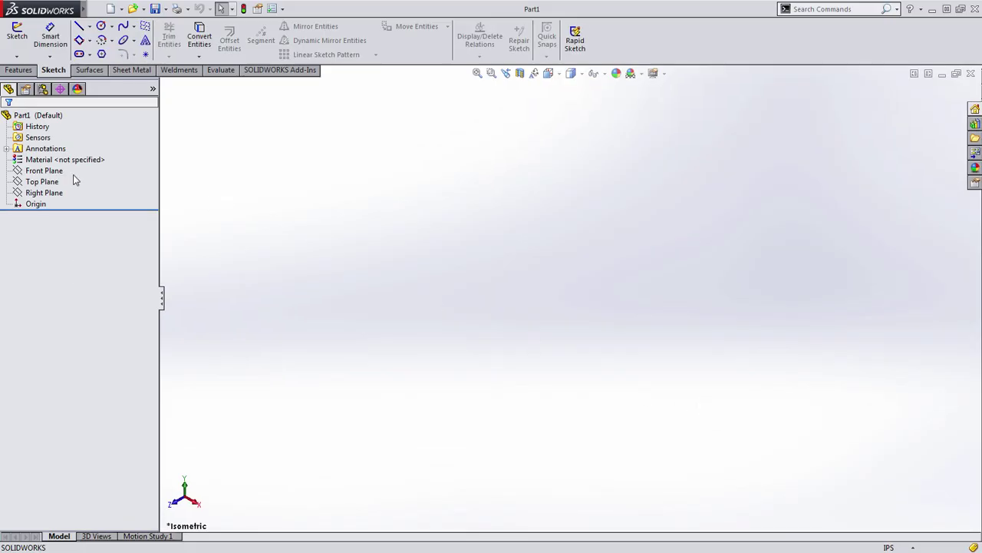
Start a sketch on the Front Plane and draw a vertical centerline up from the origin
left_click(52, 172)
left_click(66, 153)
mouse_move(614, 285)
middle_mouse_down("ctrl")
mouse_move(606, 360)
mouse_move(576, 412)
mouse_move(601, 364)
mouse_move(597, 336)
middle_mouse_up("ctrl")
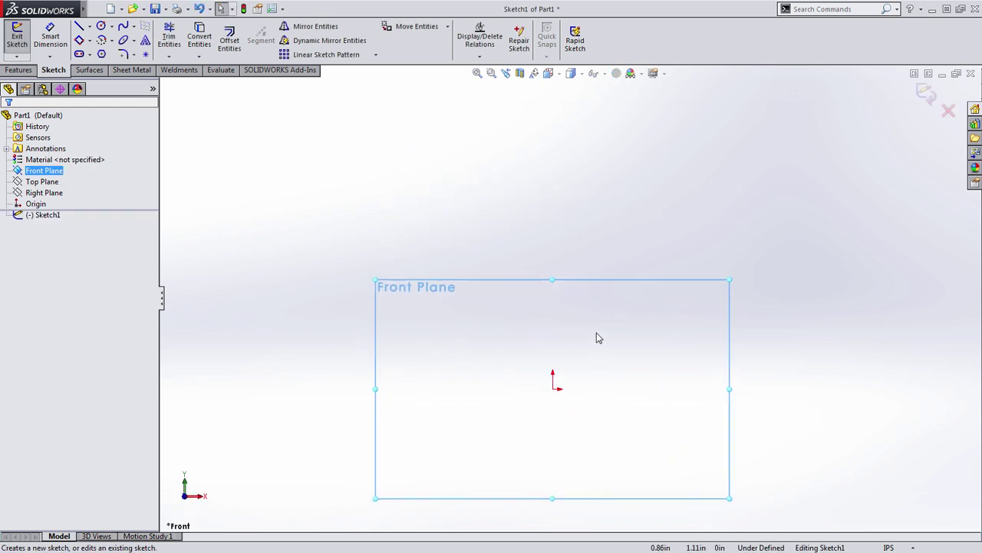
left_click(599, 338)
key("s")
left_click(653, 314)
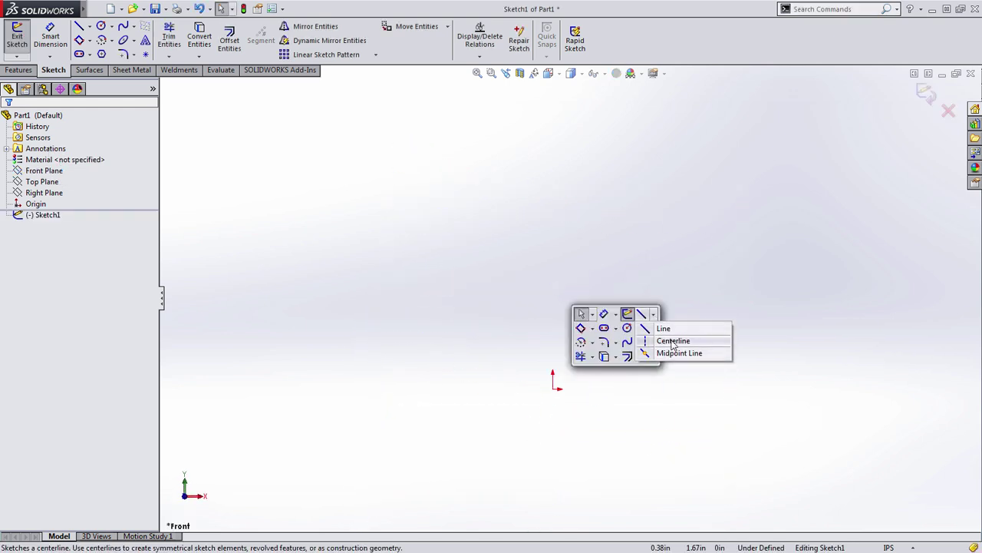
left_click(673, 341)
left_click(553, 386)
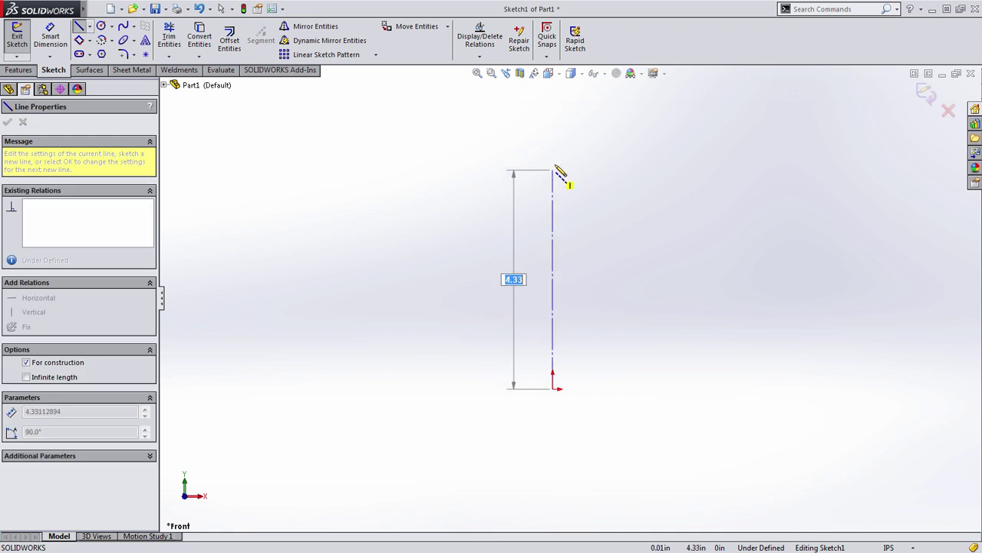
left_click(553, 156)
key("Escape")
key("f")
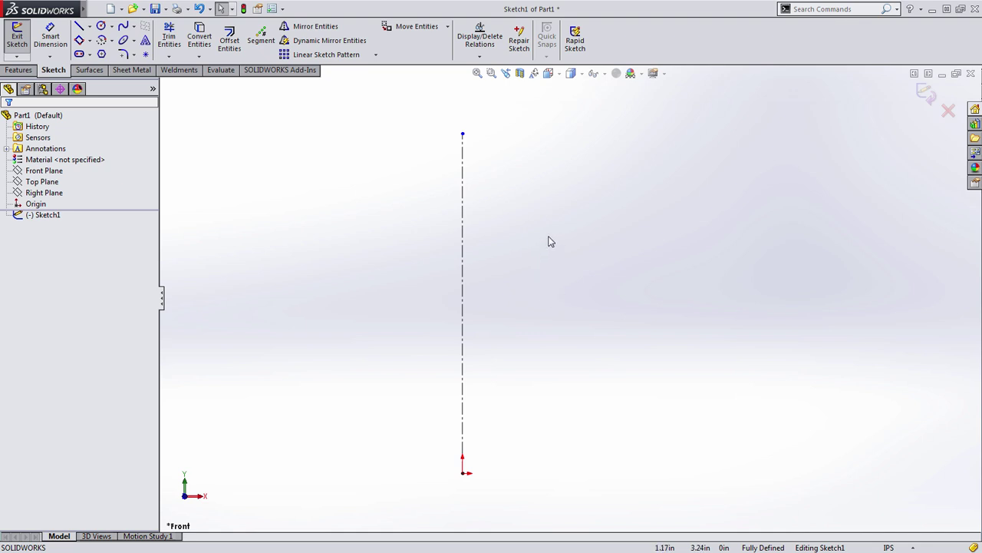
Draw the closed half-profile from the origin: vertical line, tangent dome arc, right side, base
key("s")
left_click(609, 244)
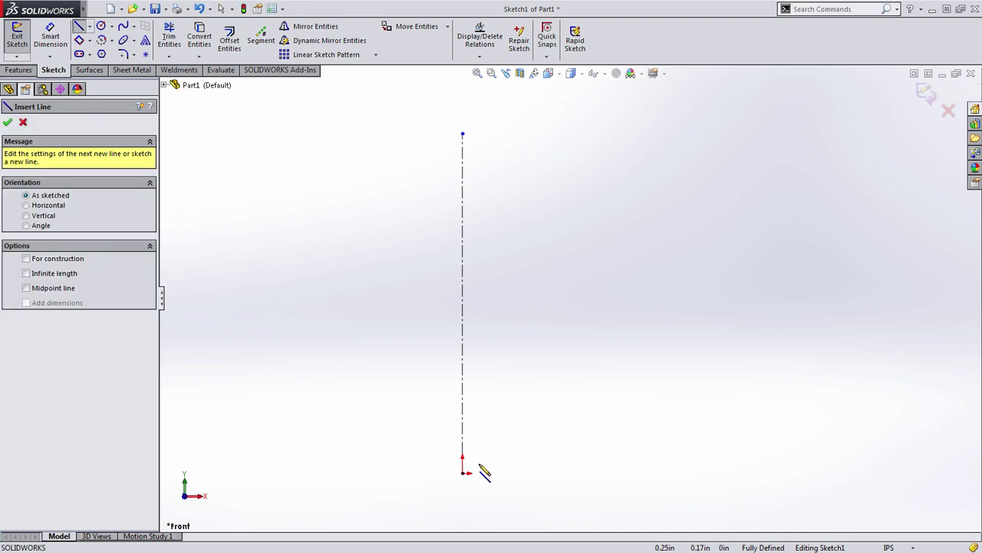
left_click(462, 473)
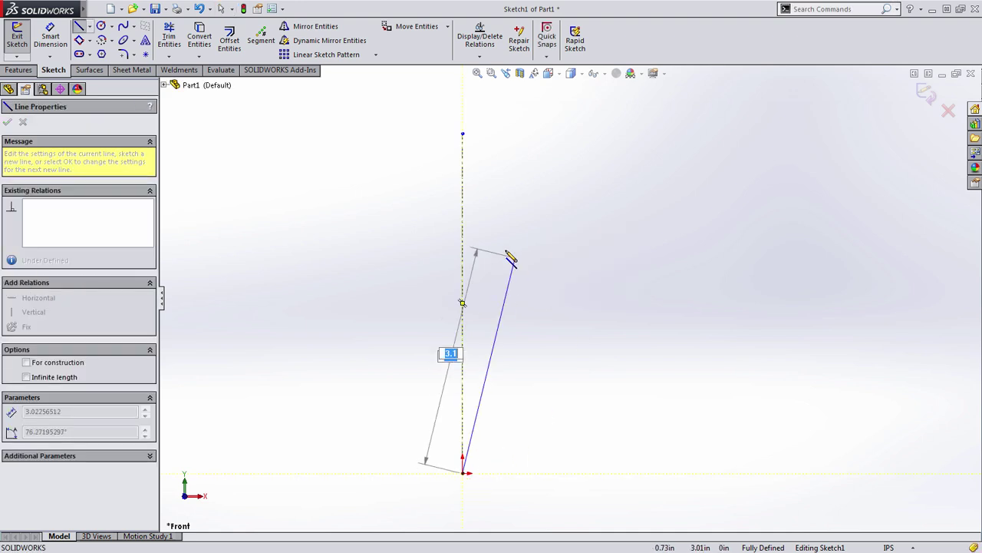
left_click(462, 228)
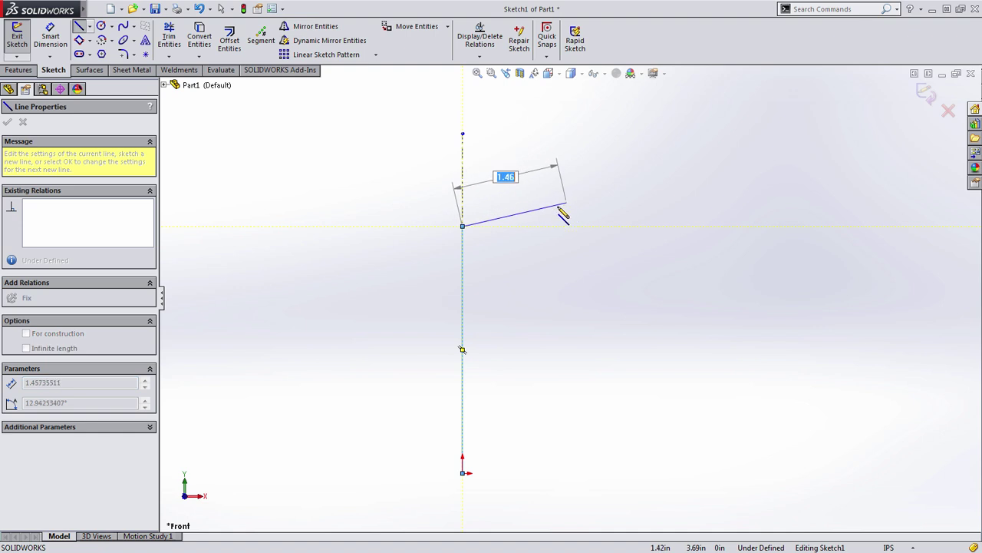
mouse_move(463, 229)
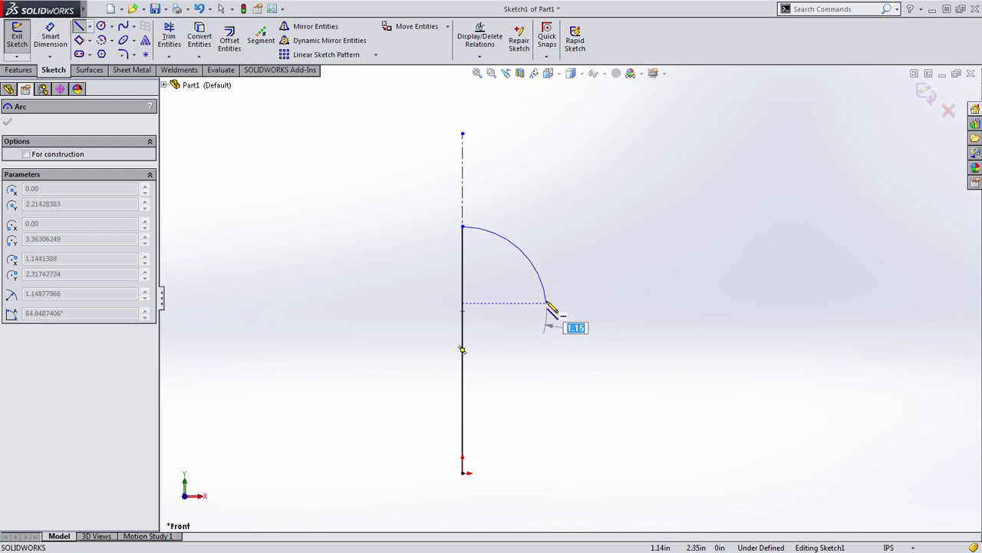
left_click(546, 302)
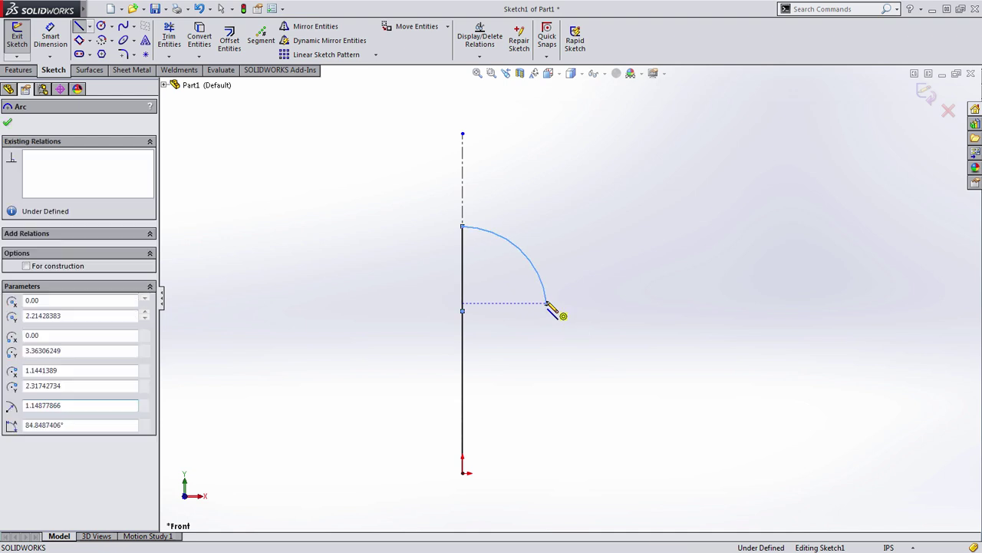
left_click(547, 472)
left_click(463, 472)
key("Escape")
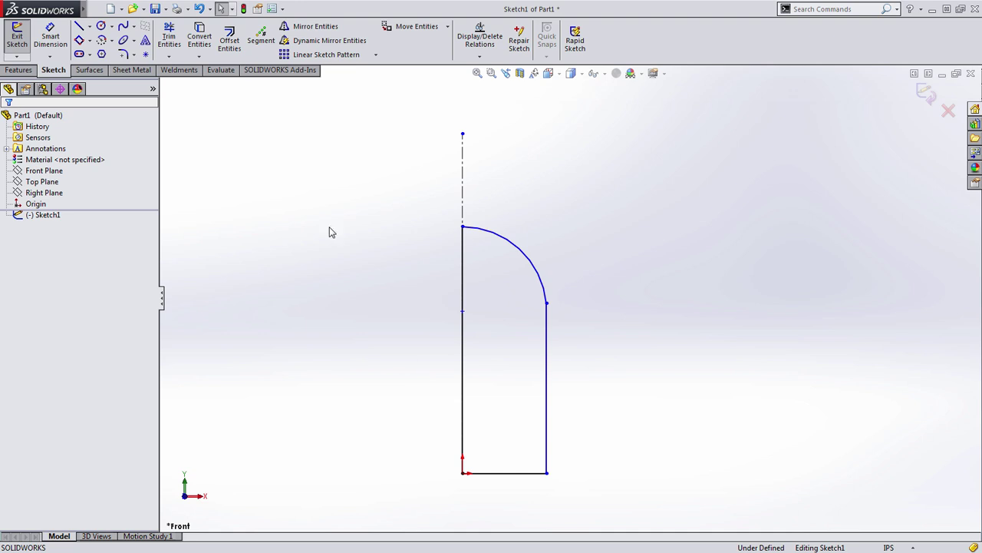
left_click(229, 42)
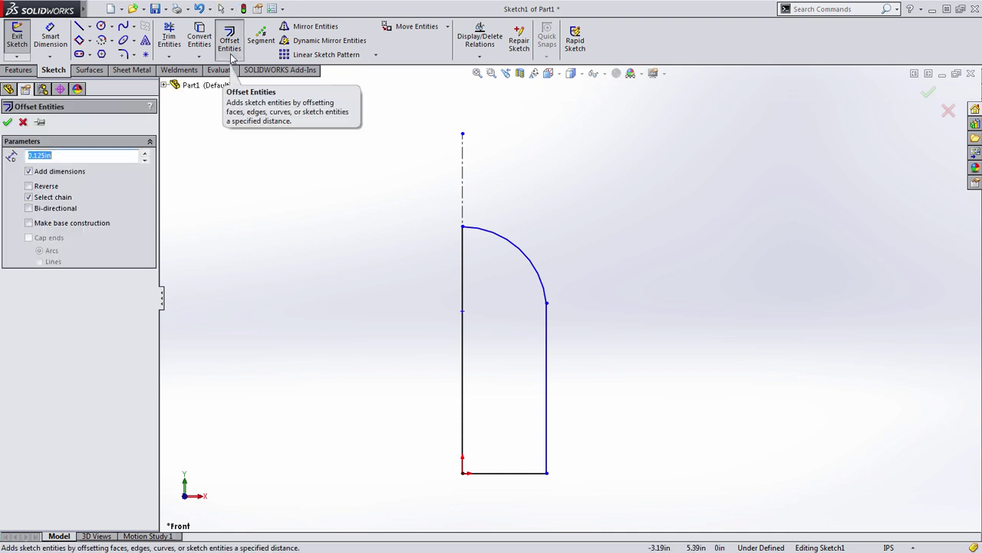
Offset only the dome arc and right side line 0.25 in inward, with Select chain off
left_click(533, 269)
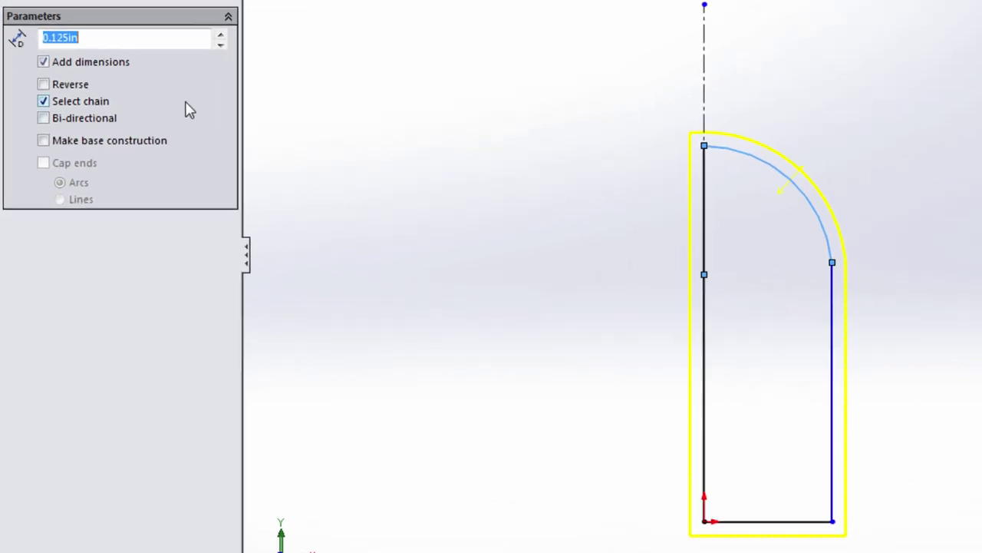
type(".25")
key("Return")
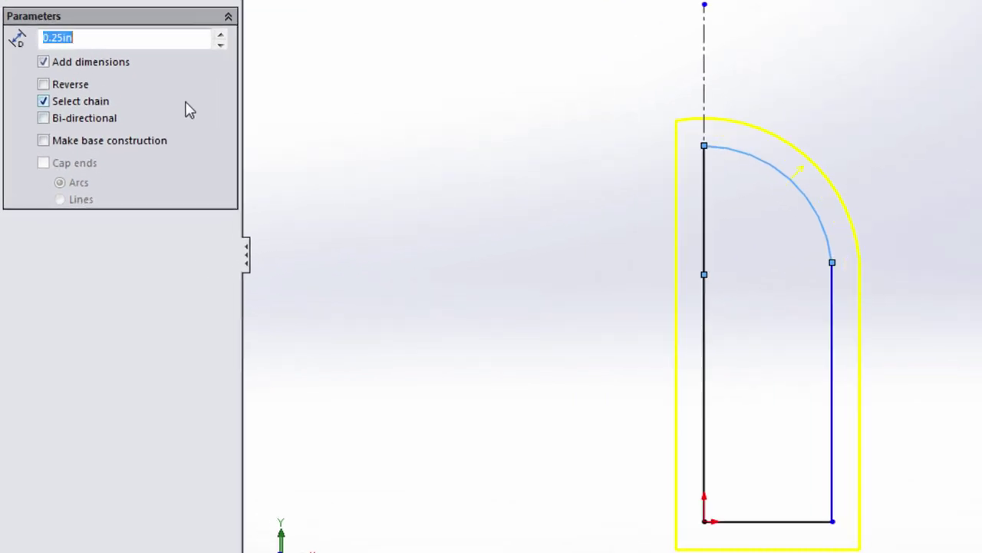
left_click(44, 86)
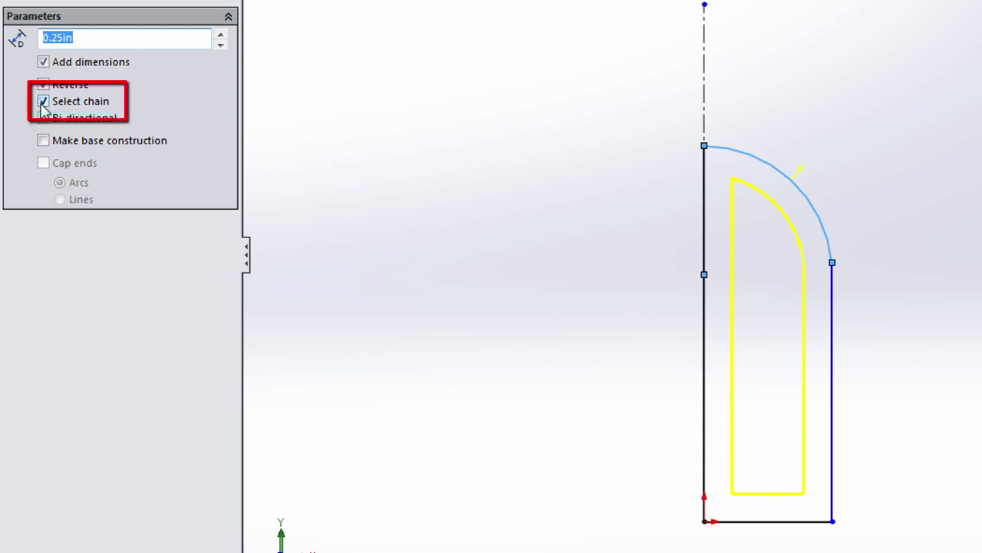
left_click(43, 102)
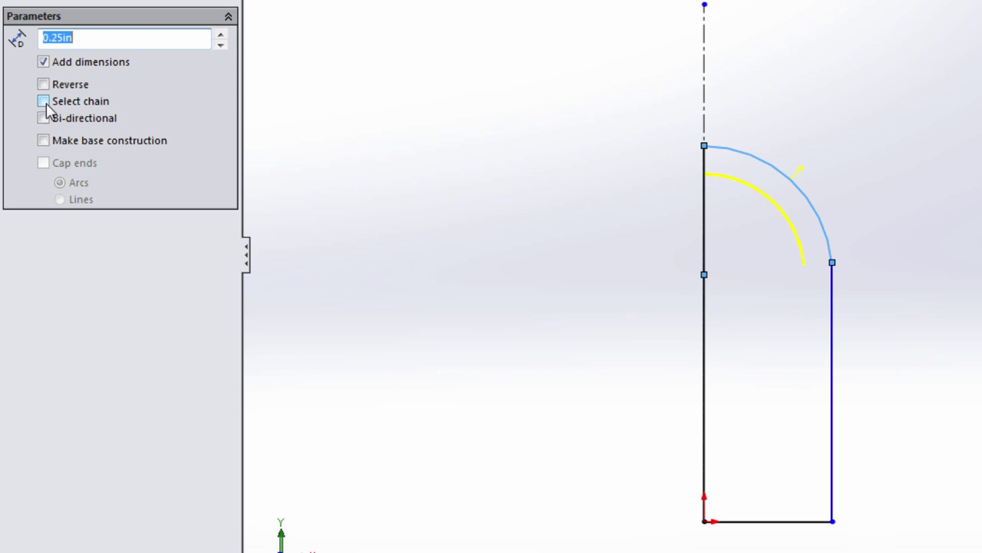
left_click(834, 336)
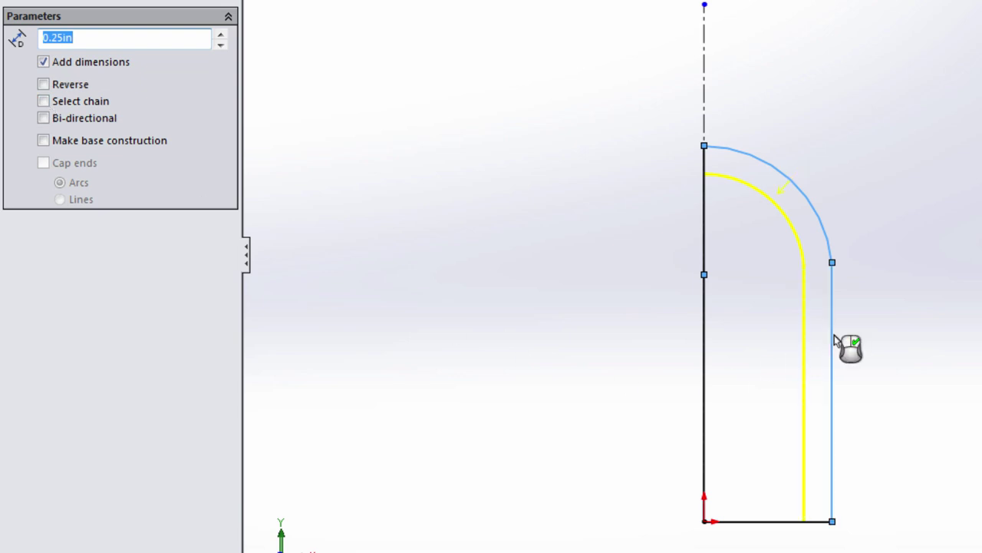
right_click(835, 336)
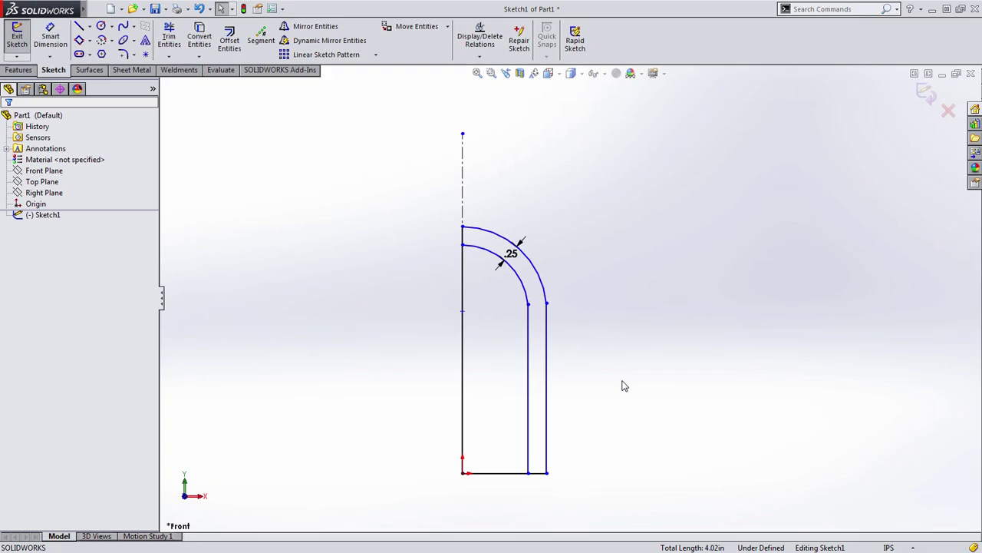
Draw a 0.25 in tall corner rectangle projecting right from the profile's outer side near the base
key("s")
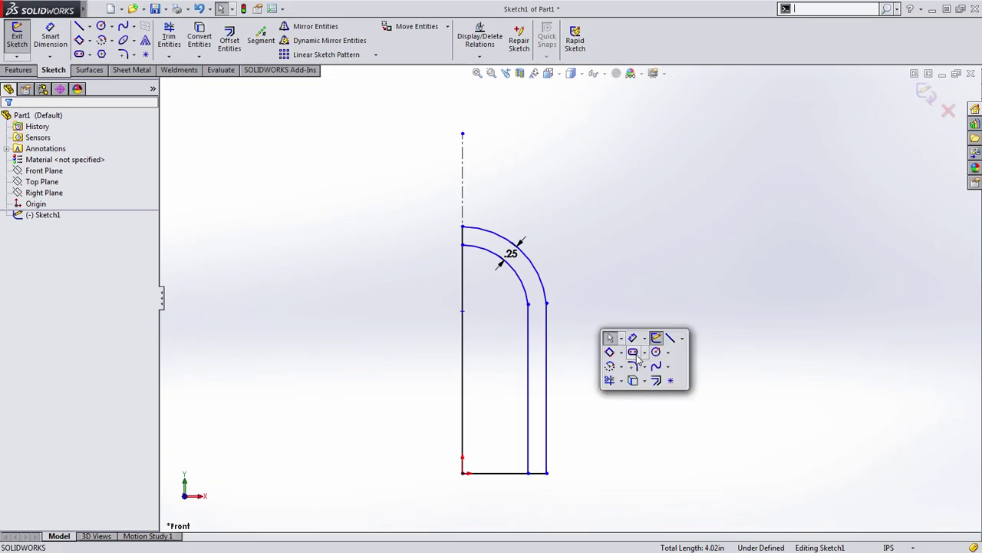
left_click(622, 353)
left_click(628, 367)
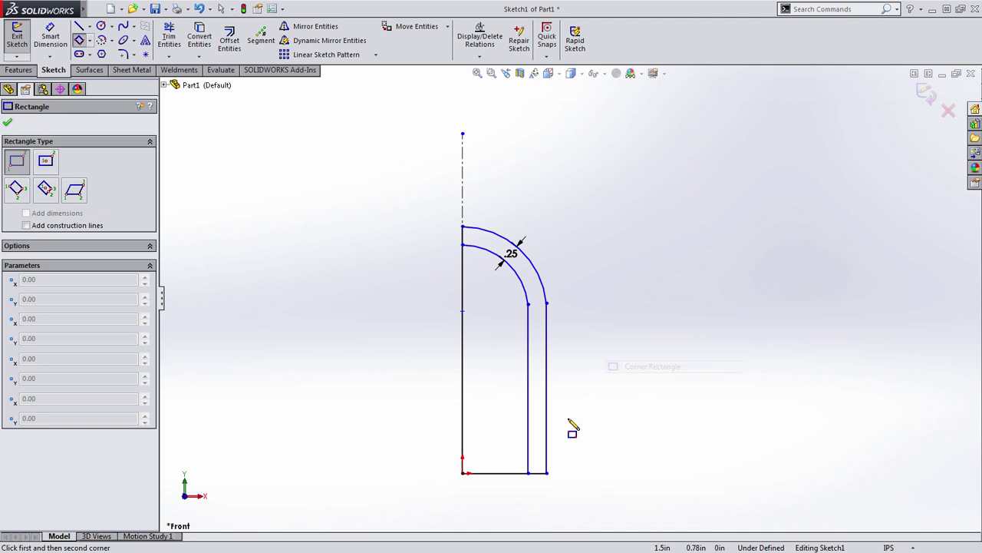
left_click(548, 443)
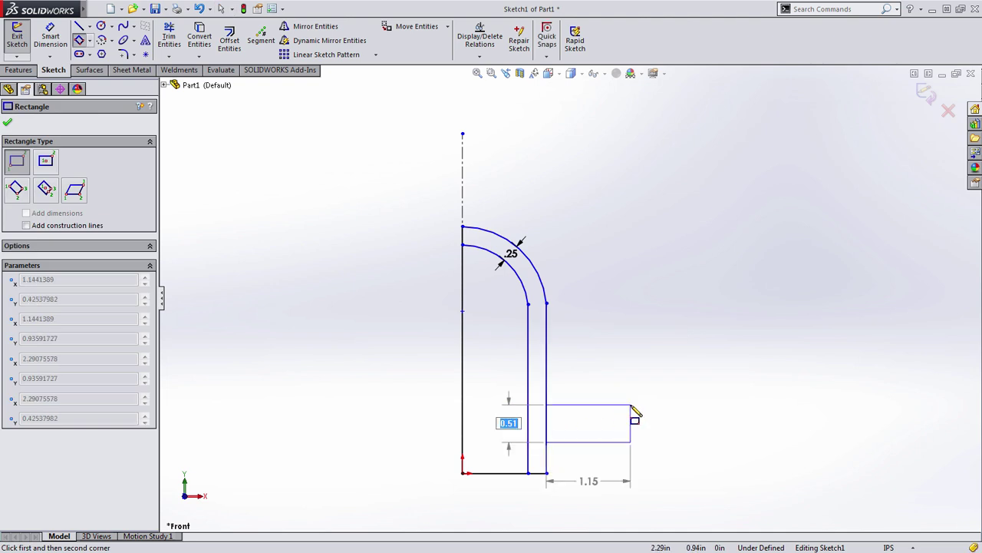
type(".25")
key("Tab")
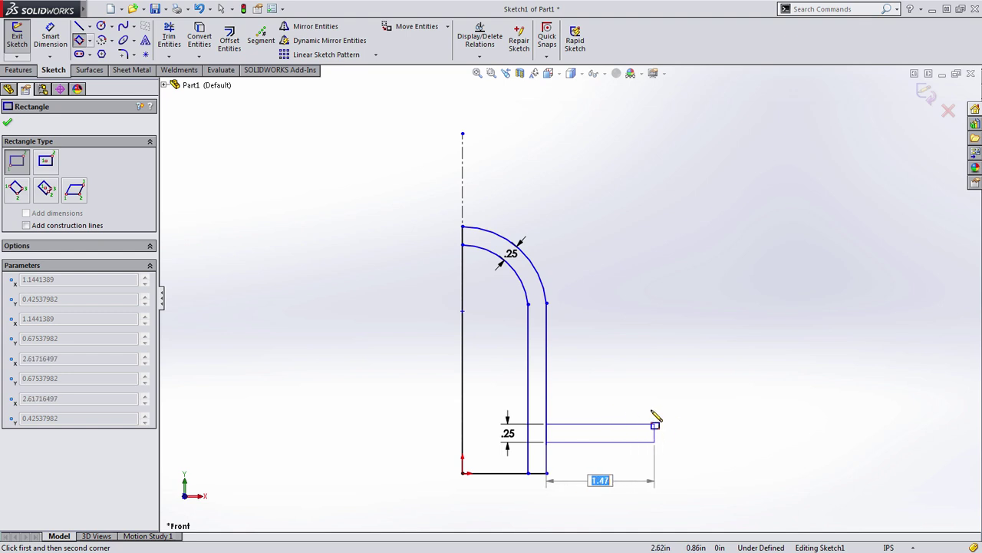
left_click(606, 418)
key("Escape")
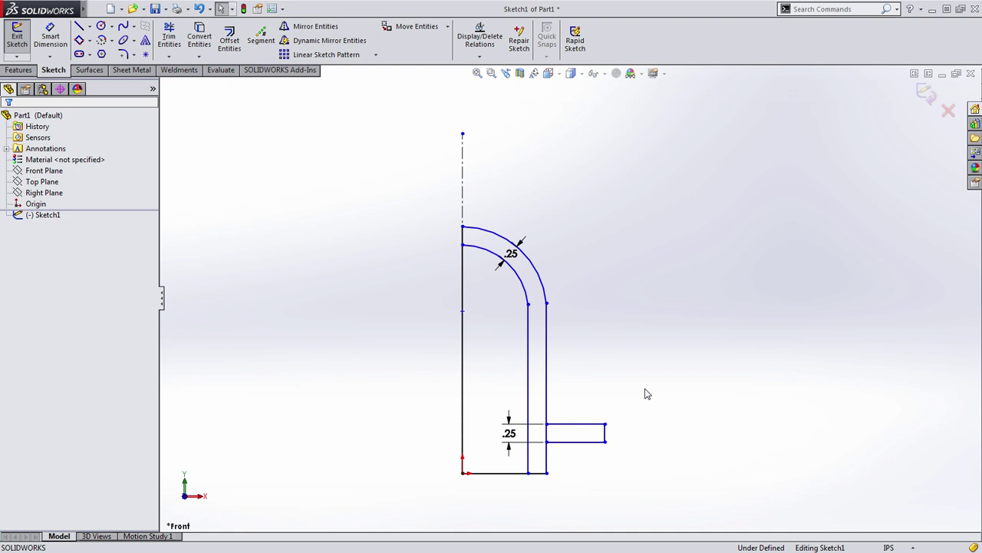
scroll(641, 399, "up", 1)
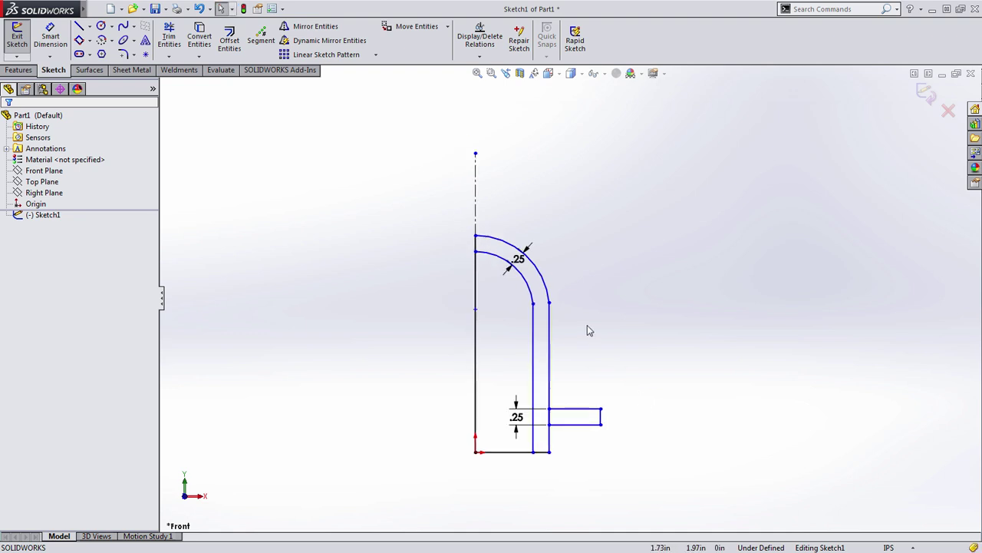
Dimension the profile with 2.70 inner width, 3.75 overall width and 3.35 height
key("s")
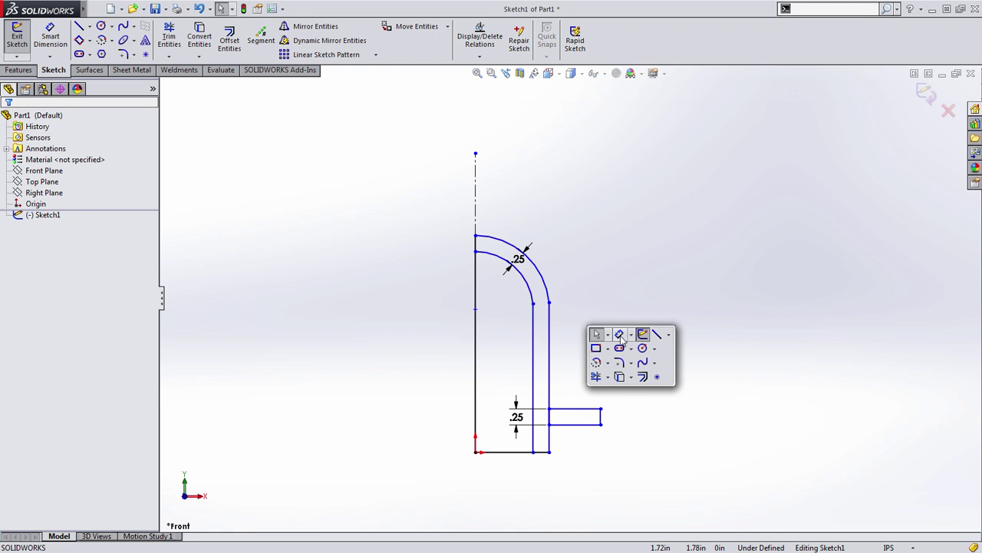
left_click(619, 335)
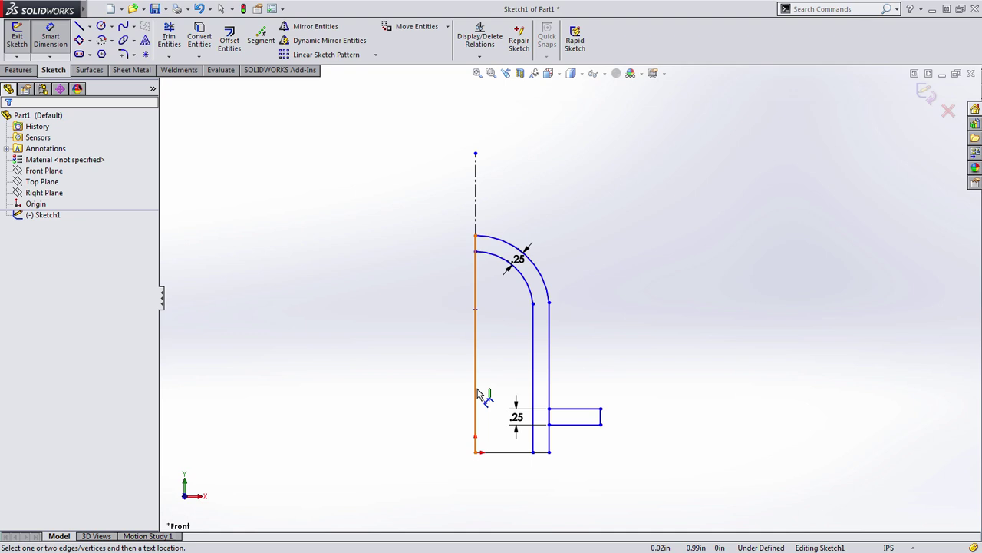
left_click(549, 367)
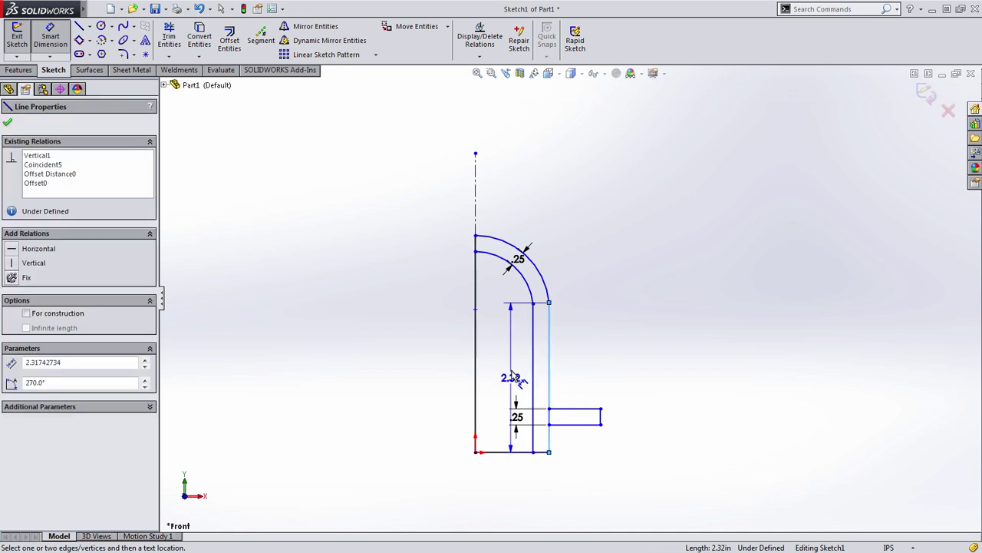
left_click(476, 218)
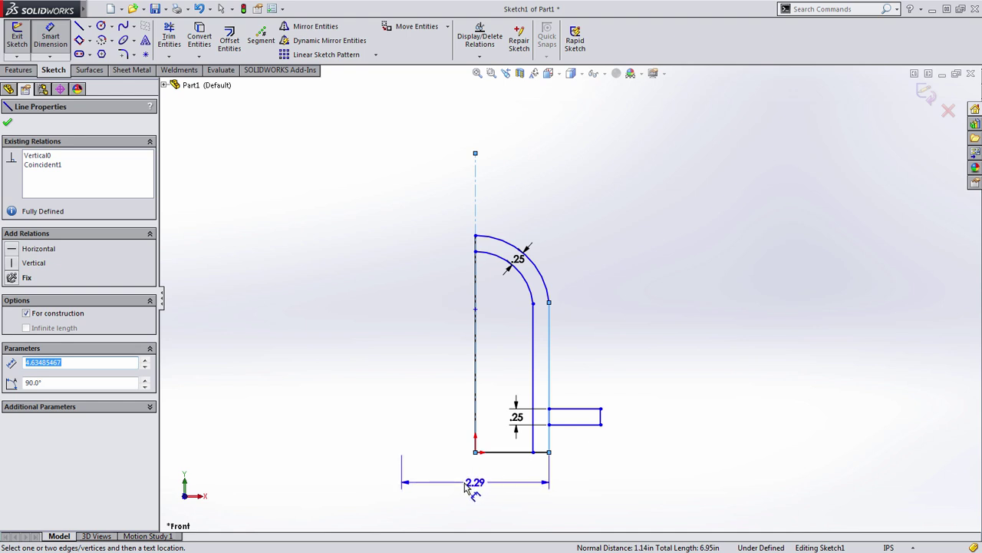
left_click(464, 487)
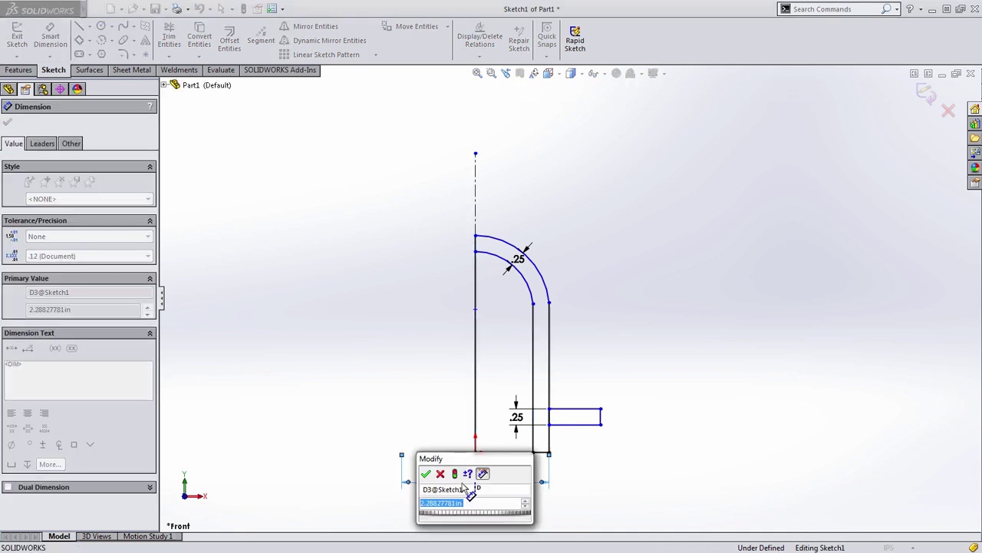
type("2.7")
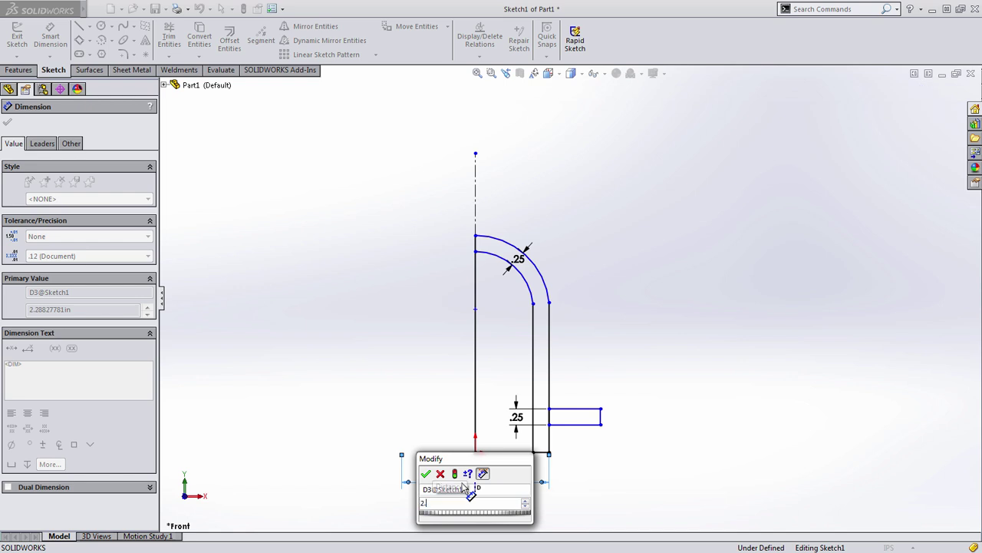
key("Return")
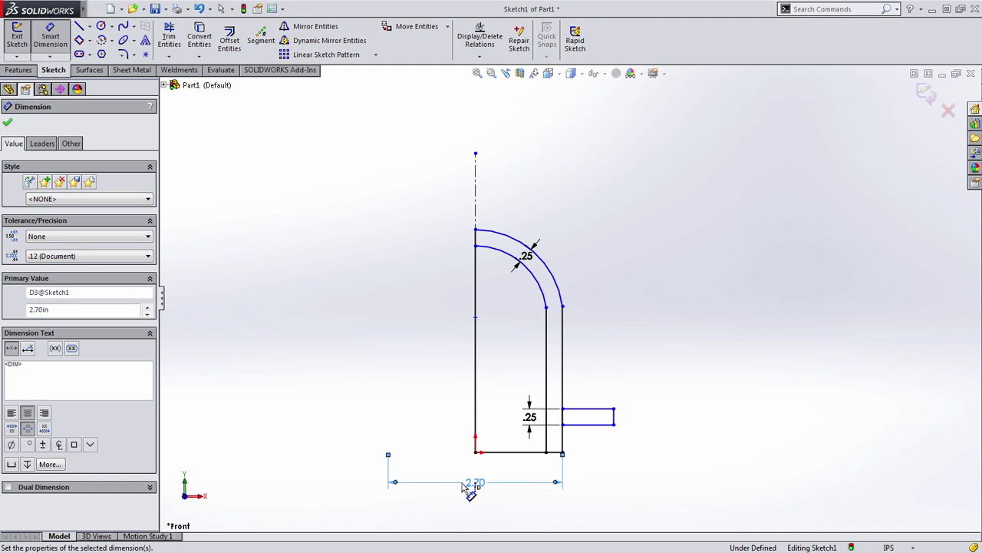
left_click(614, 419)
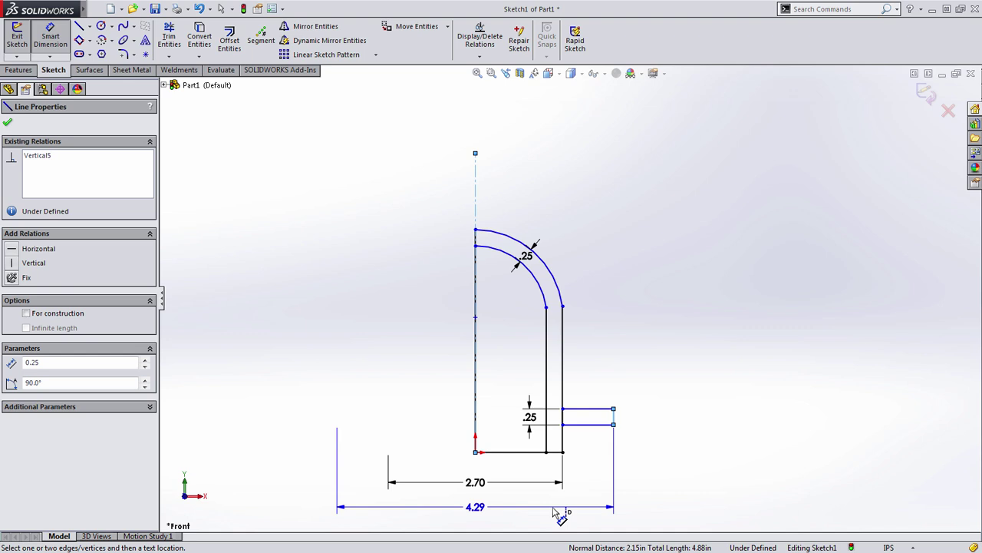
left_click(556, 512)
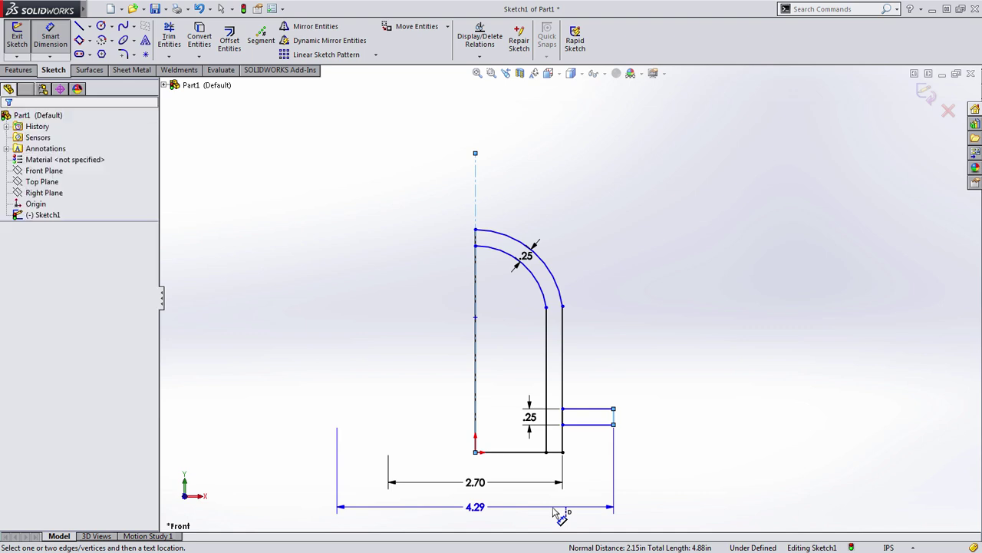
type("3.75")
key("Return")
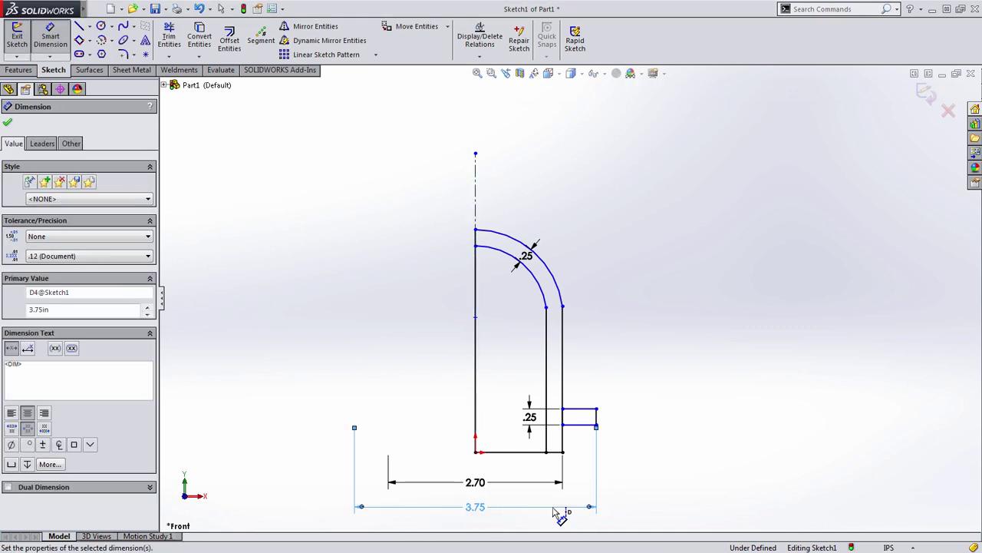
left_click(476, 231)
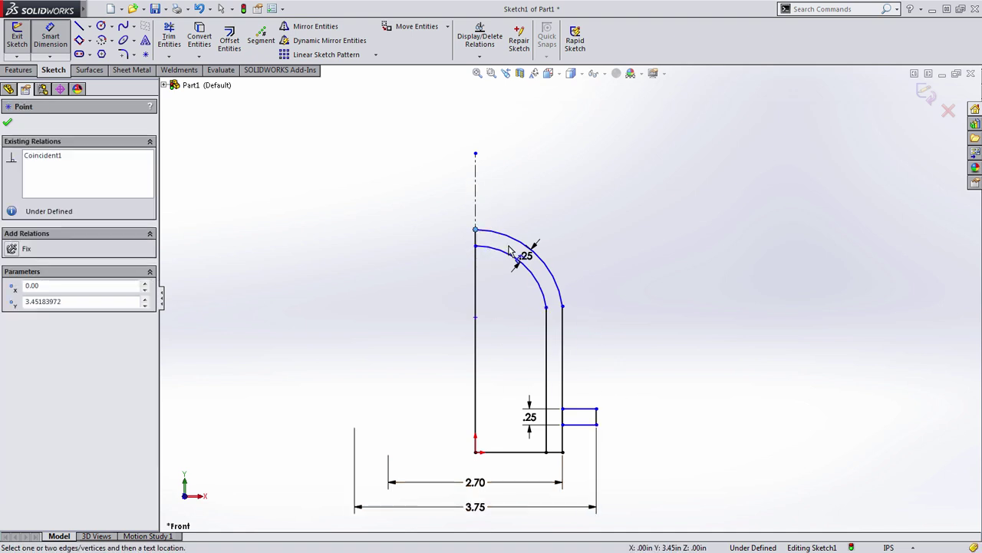
left_click(557, 452)
left_click(658, 401)
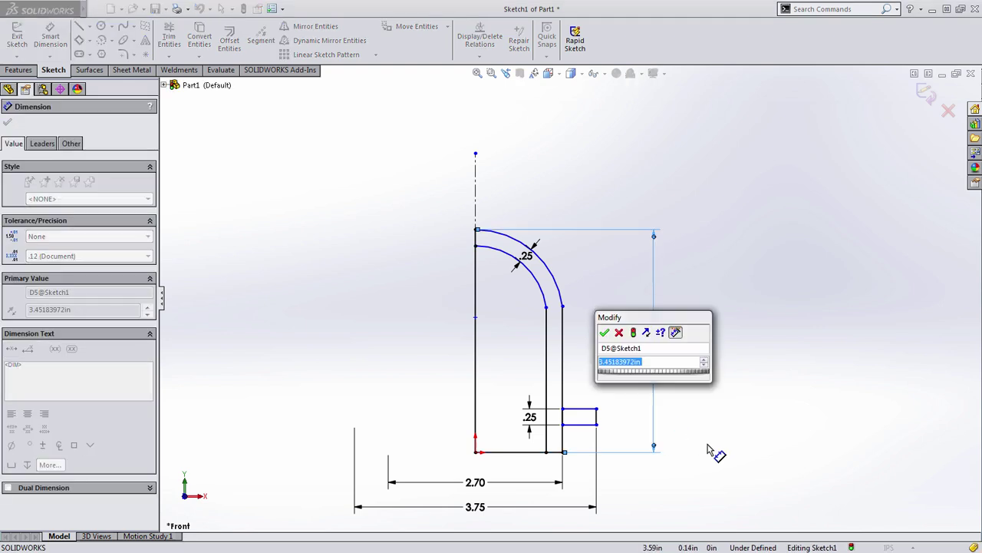
type("3.35")
key("Return")
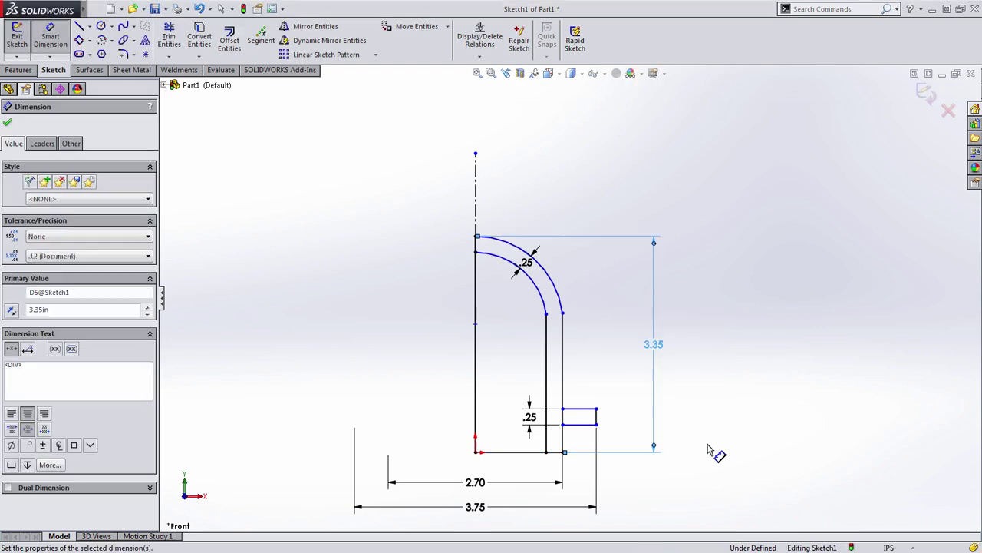
key("Escape")
Make the arc's lower end tangent to the straight side and move the tab upward
left_click_drag(562, 316, 563, 348)
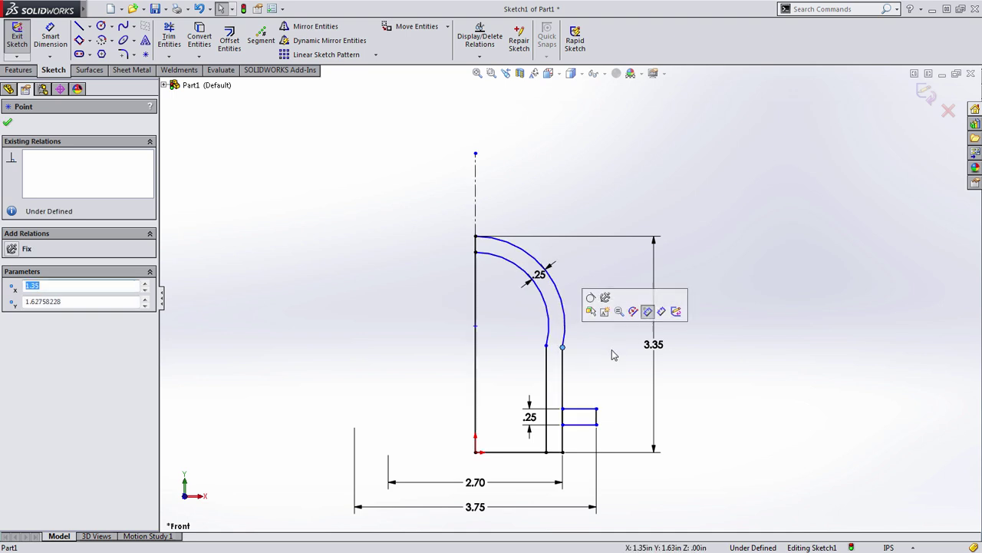
left_click(613, 353)
left_click(564, 350)
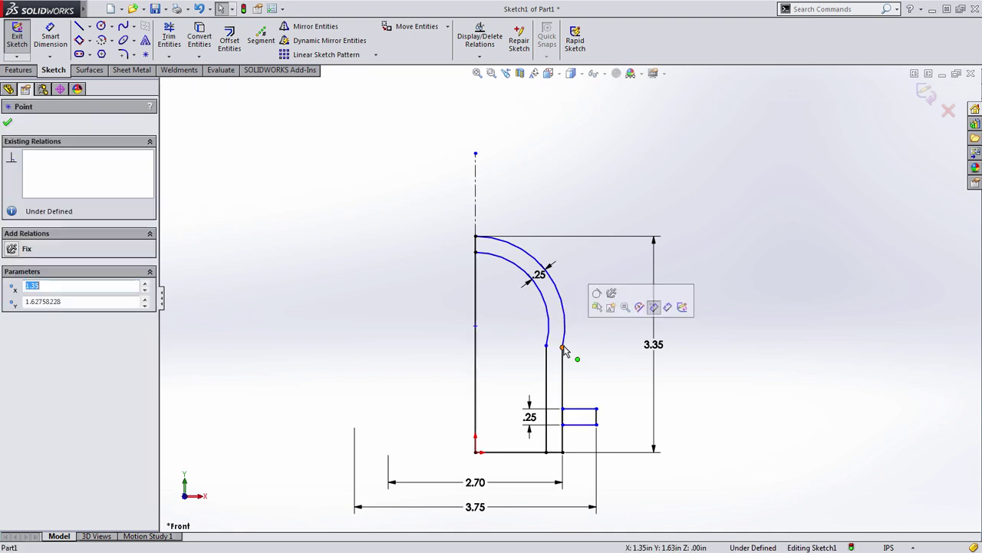
left_click(598, 300)
left_click(595, 332)
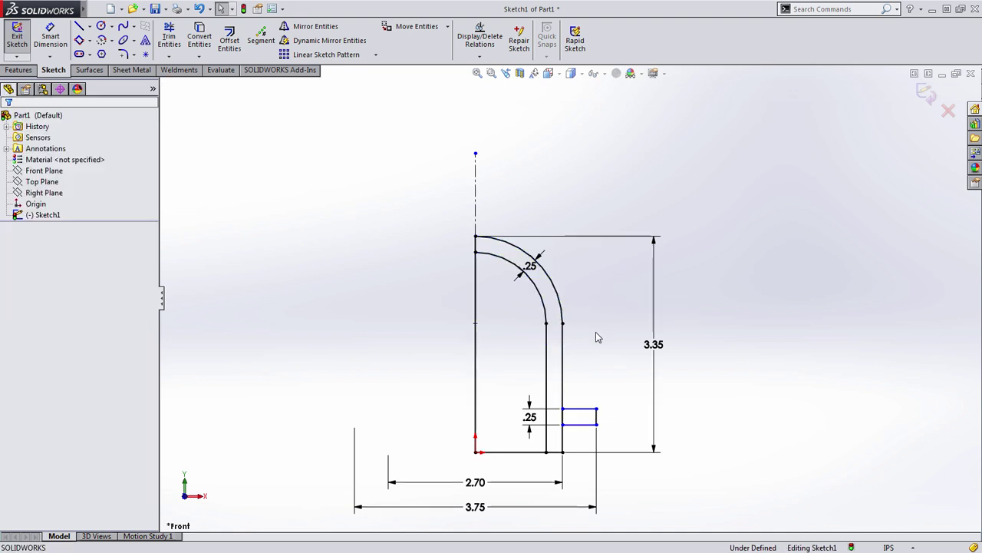
left_click_drag(590, 411, 596, 364)
left_click(640, 408)
Dimension the tab's lower edge 0.25 above the base line
key("s")
left_click(634, 385)
left_click(559, 452)
left_click(585, 376)
left_click(630, 418)
type(".25")
key("Return")
key("Escape")
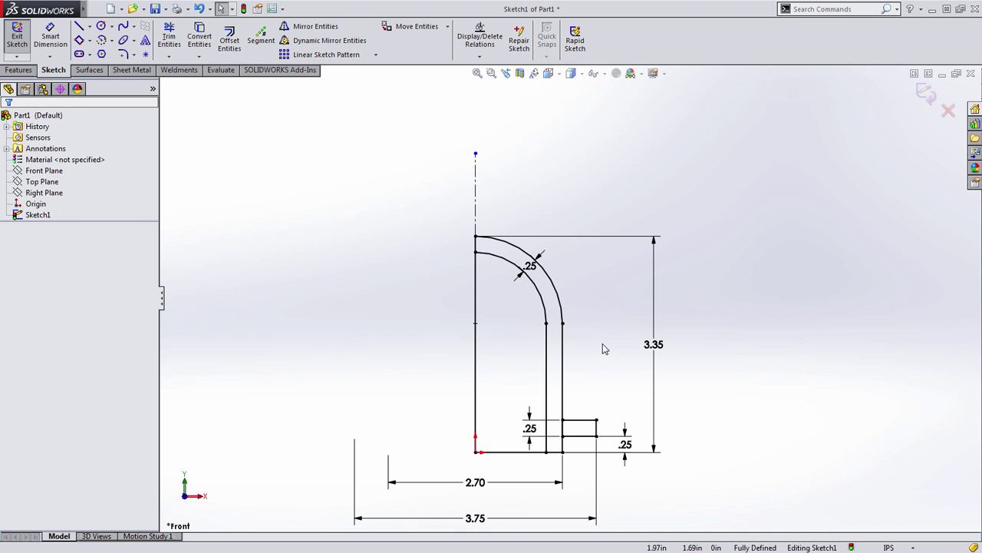
left_click(12, 70)
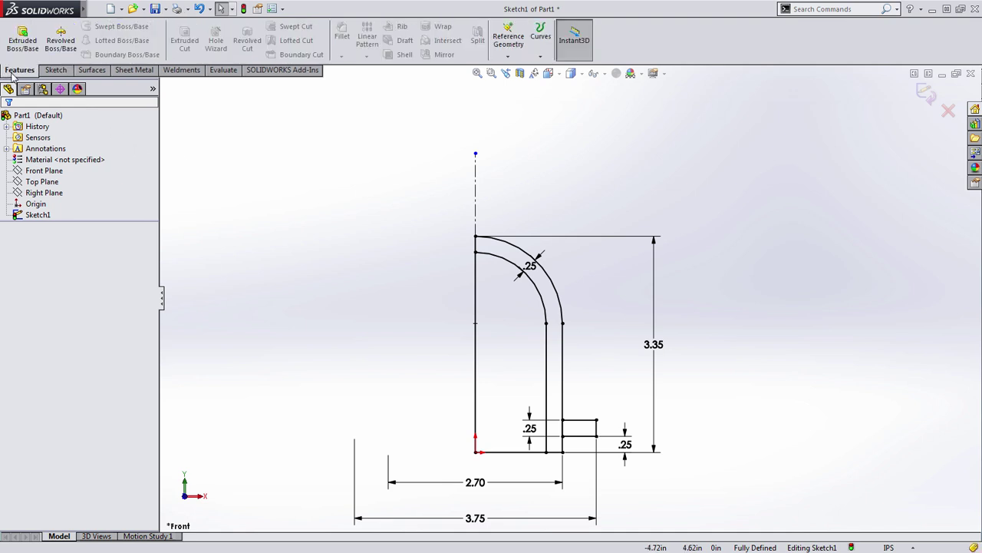
Revolve the main profile and the tab contour 360° as a solid, with Thin Feature off
left_click(60, 40)
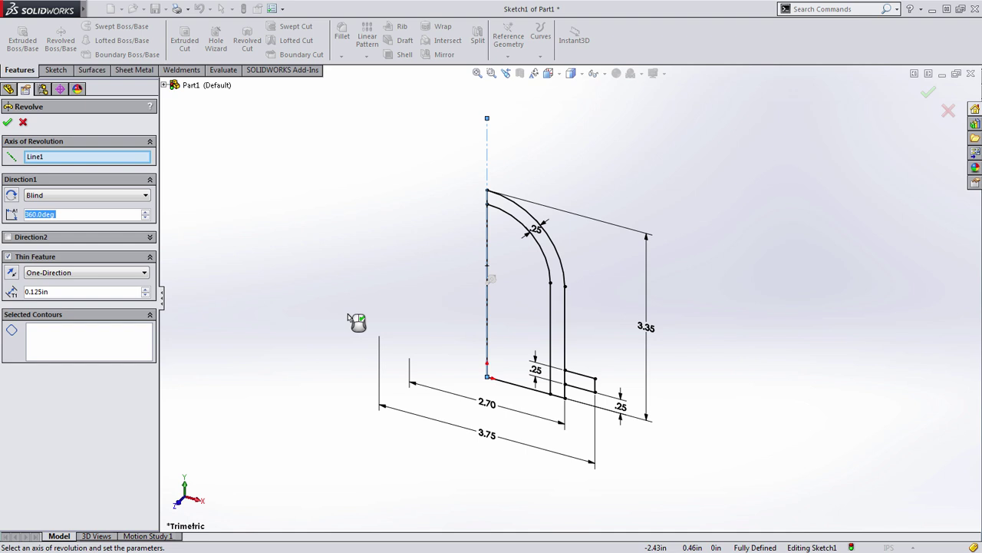
left_click(565, 346)
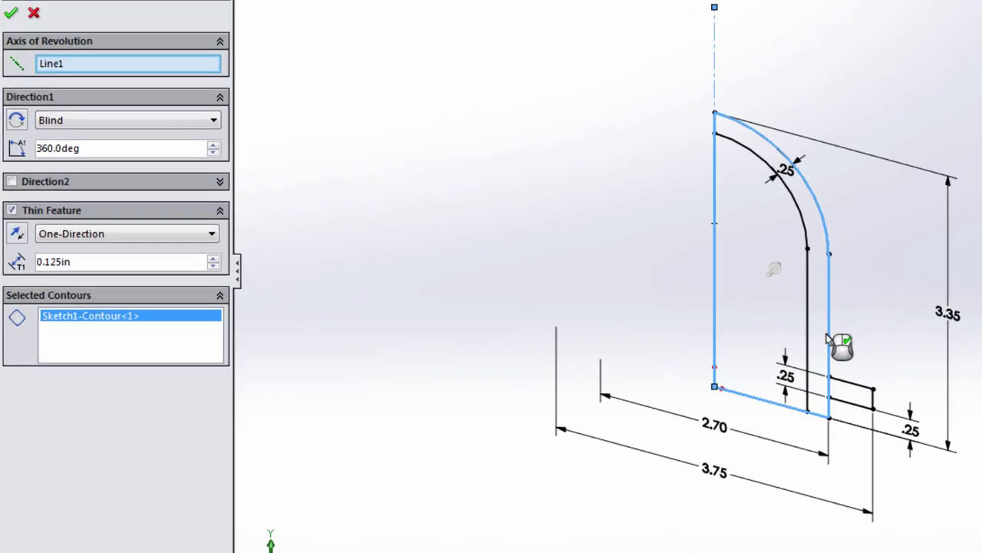
left_click(12, 211)
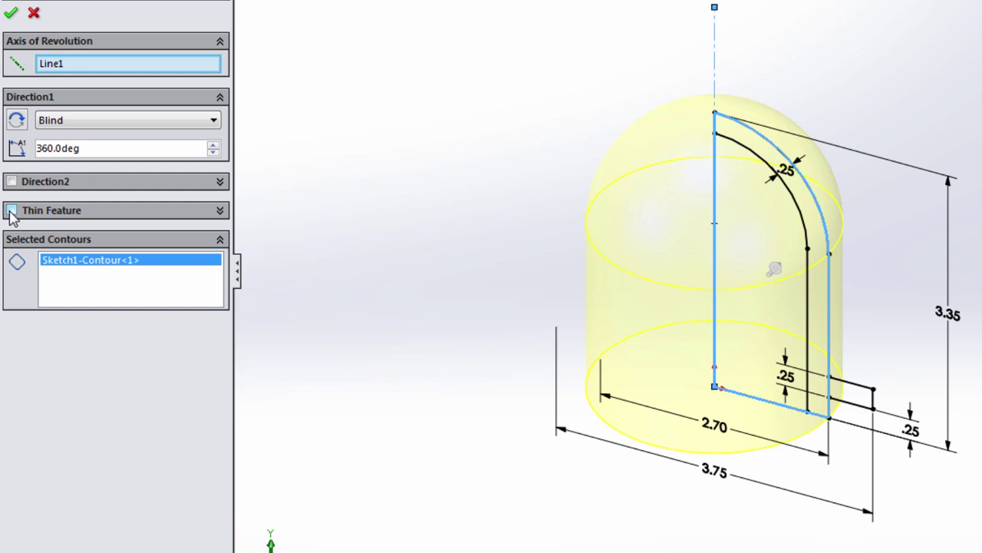
left_click(89, 282)
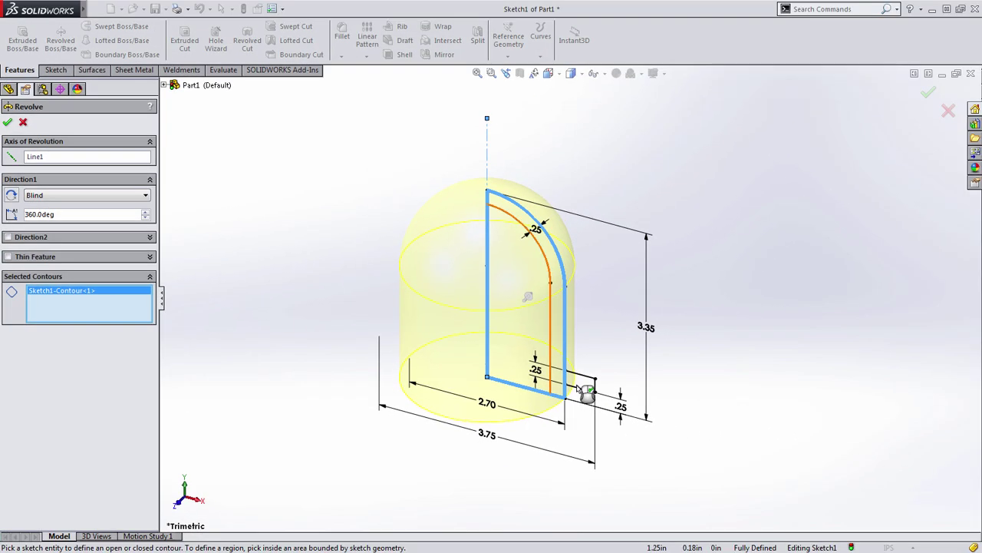
left_click(588, 383)
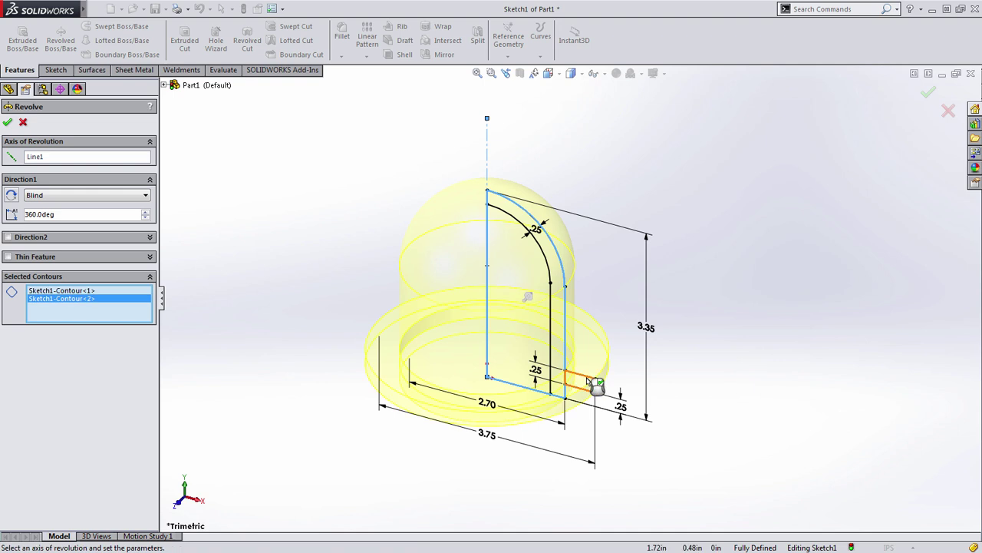
right_click(588, 382)
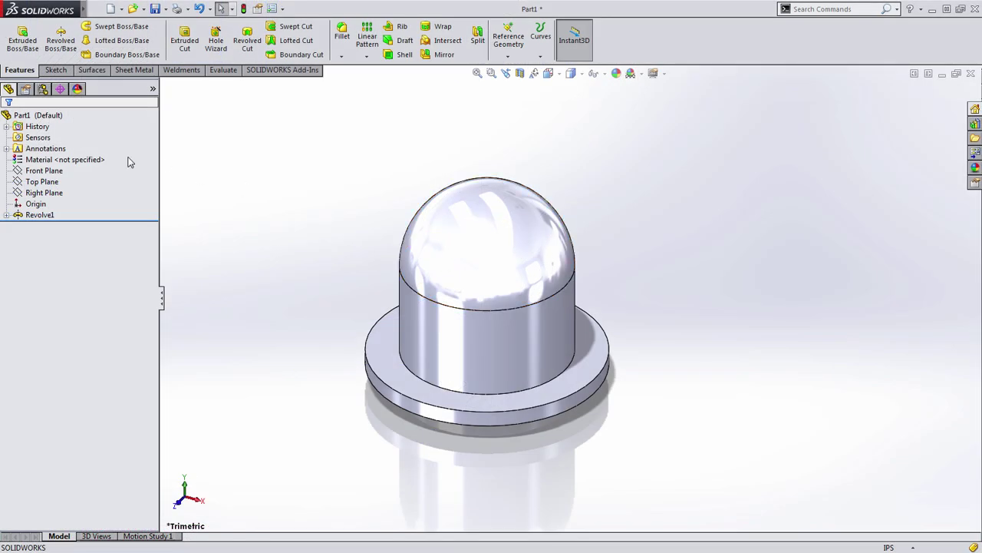
left_click(55, 172)
Start a sketch on the Front Plane and draw a vertical centreline down from near the dome top
left_click(65, 155)
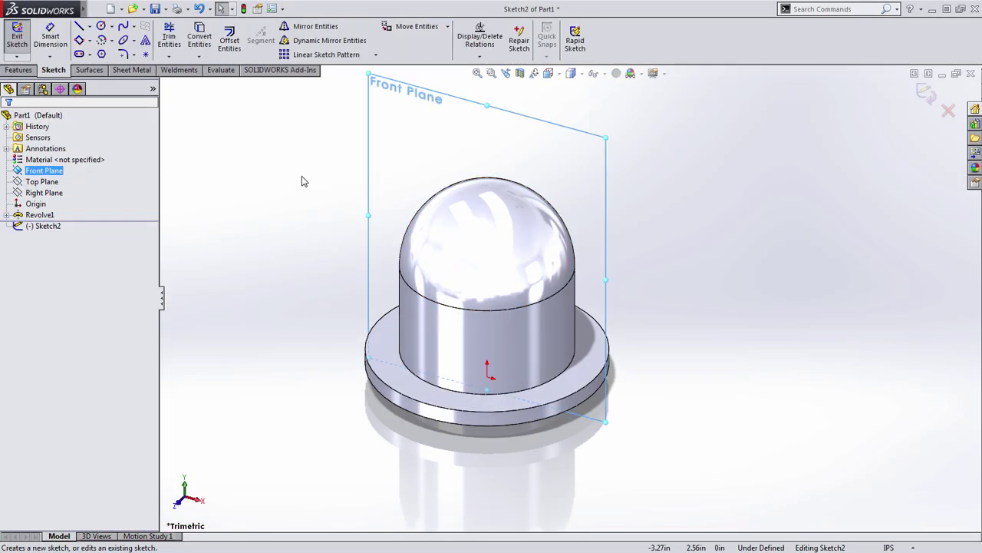
key("s")
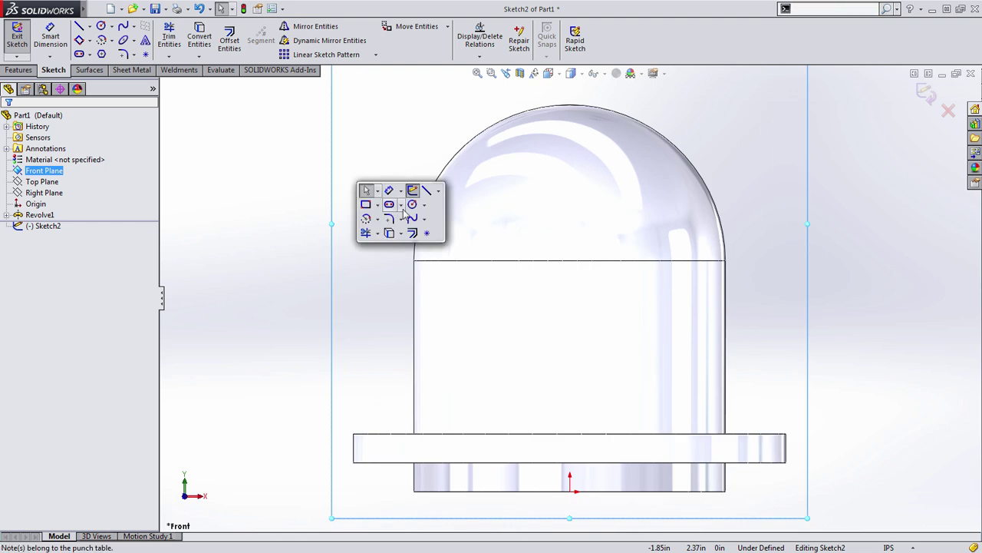
left_click(438, 191)
left_click(451, 218)
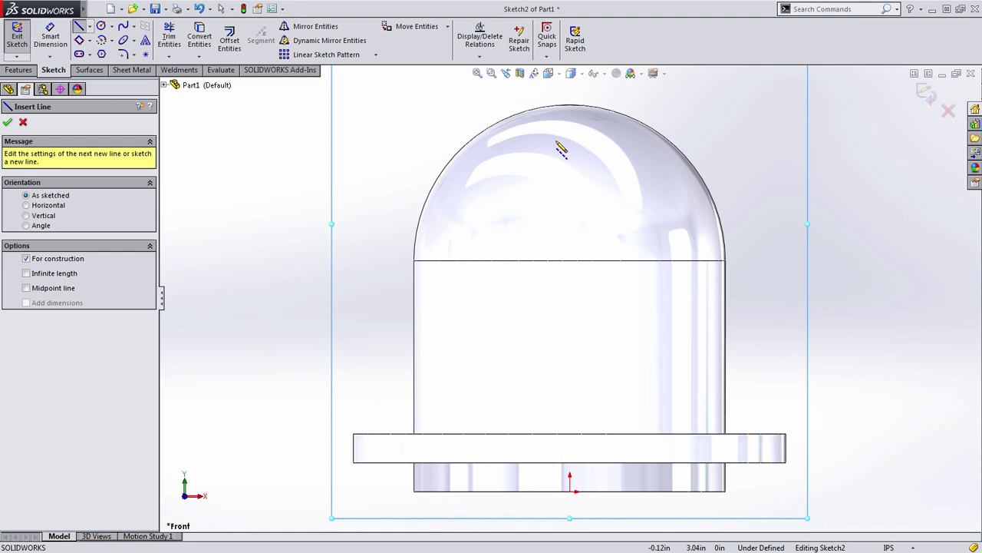
left_click(569, 142)
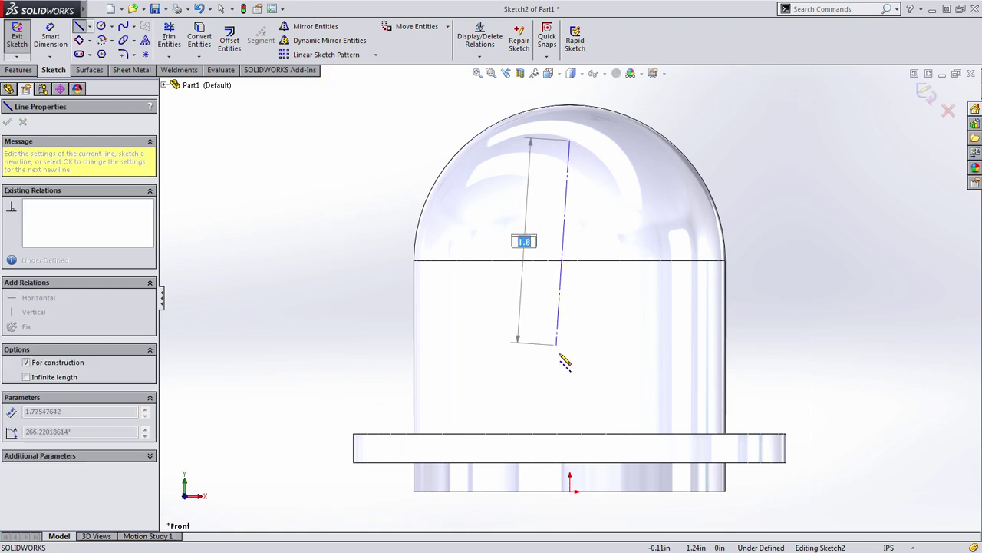
left_click(578, 384)
key("Escape")
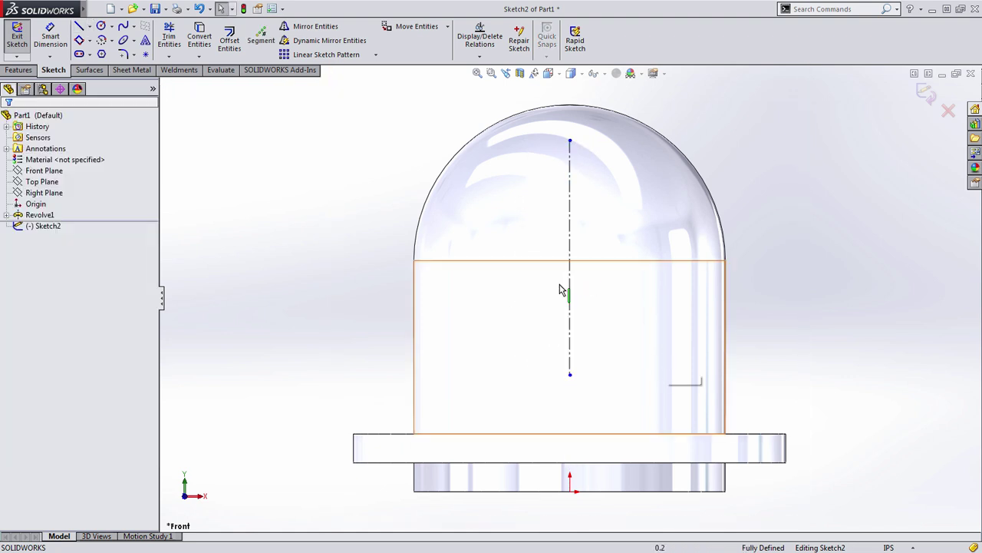
left_click_drag(571, 375, 569, 293)
left_click_drag(518, 386, 570, 349)
key("Escape")
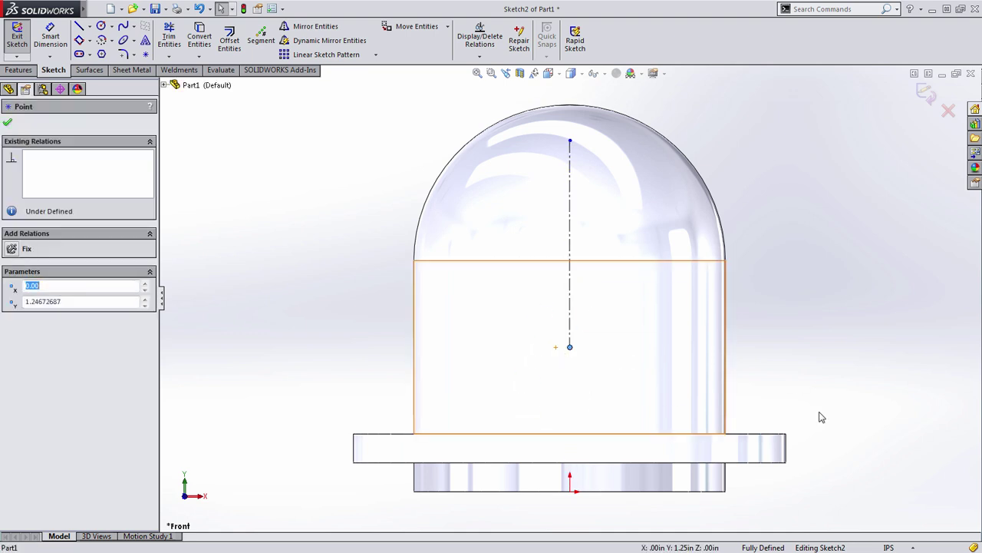
middle_click_drag(807, 324, 754, 322, "ctrl")
Draw three circles centred on the centreline: small at top, large in the middle, small below
key("s")
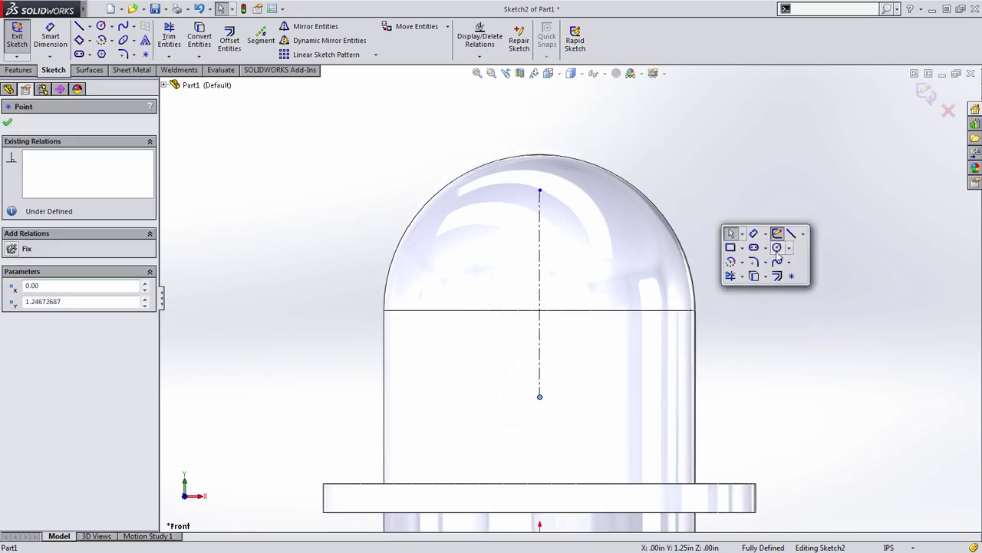
left_click(777, 247)
mouse_move(540, 191)
left_mouse_down()
mouse_move(574, 226)
mouse_move(558, 209)
left_mouse_up()
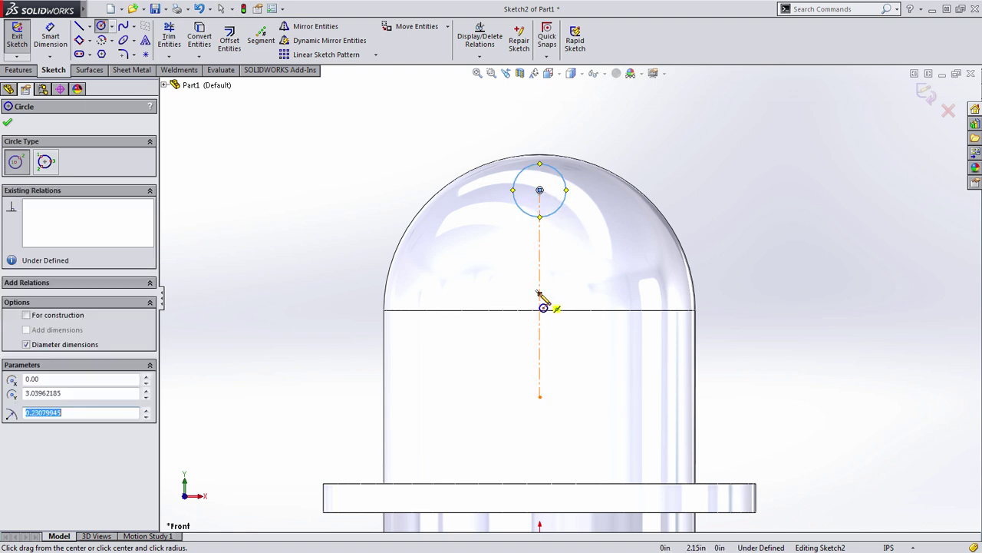
mouse_move(540, 294)
left_mouse_down()
mouse_move(614, 296)
mouse_move(618, 307)
left_mouse_up()
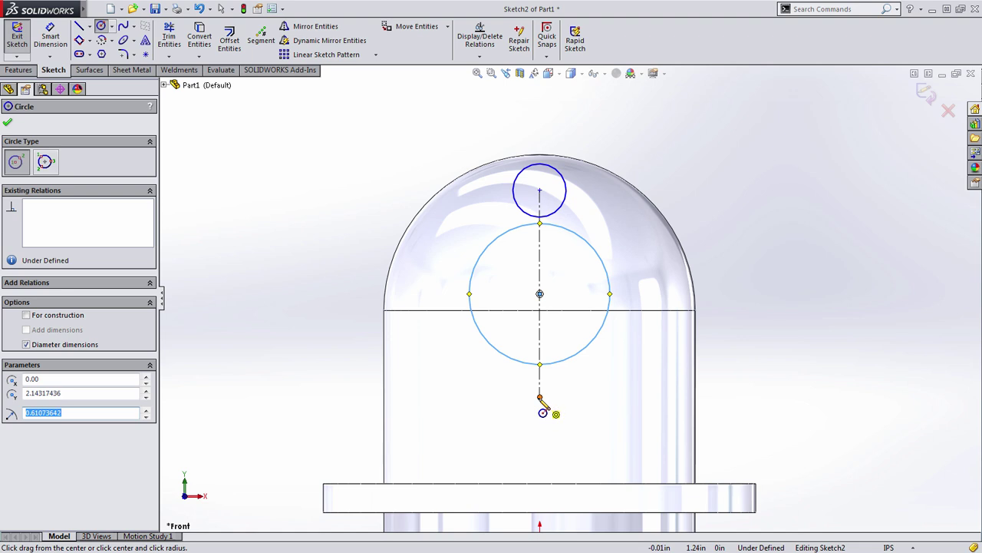
mouse_move(540, 397)
left_mouse_down()
mouse_move(575, 417)
mouse_move(556, 407)
mouse_move(530, 414)
mouse_move(507, 452)
mouse_move(494, 414)
mouse_move(491, 438)
mouse_move(487, 401)
left_mouse_up()
key("Escape")
left_click_drag(547, 420, 527, 427)
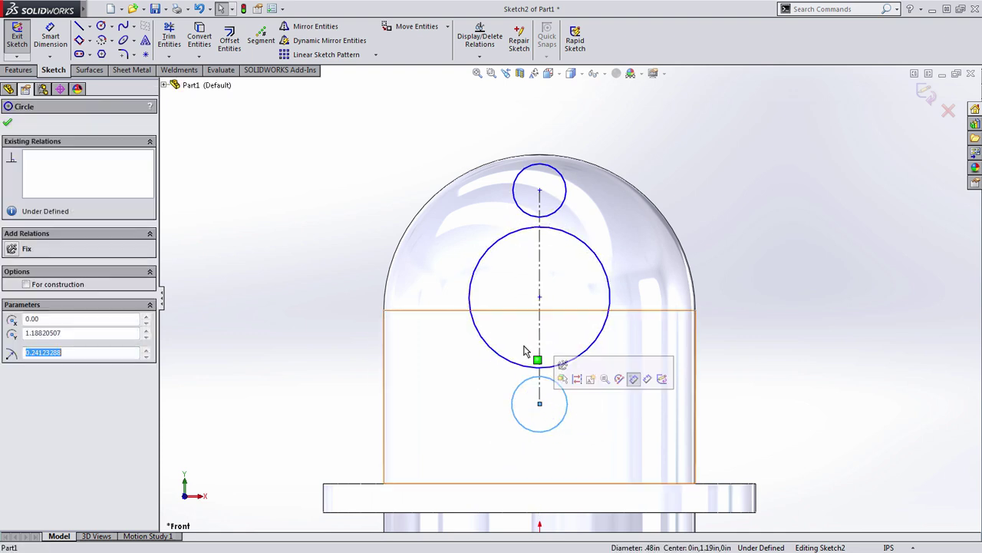
Give the two small circles an equal-radius relation and enlarge them
left_click(530, 218, "ctrl")
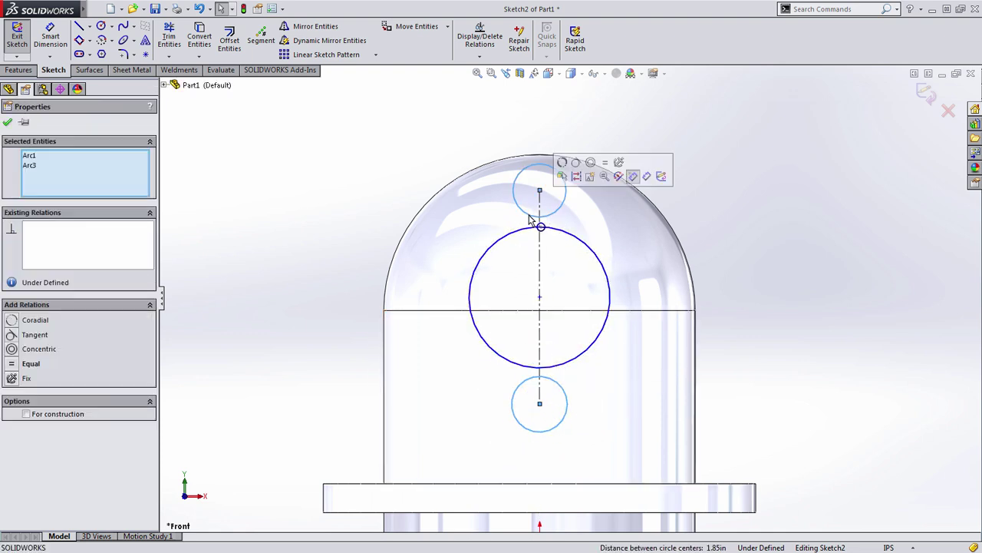
left_click(605, 164)
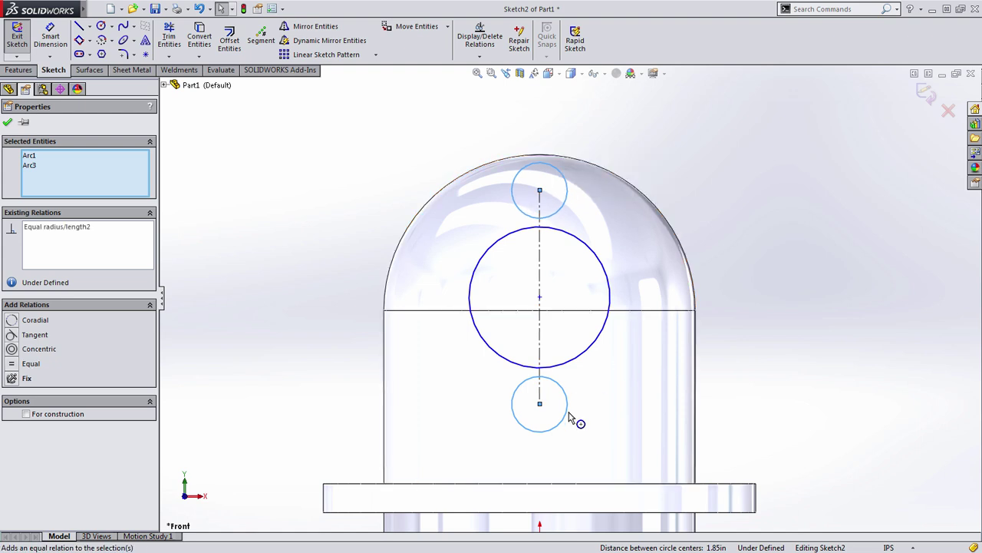
left_click(571, 421)
mouse_move(572, 420)
left_mouse_down()
mouse_move(623, 449)
mouse_move(570, 422)
left_mouse_up()
left_click(762, 350)
middle_click_drag(762, 350, 595, 189, "ctrl")
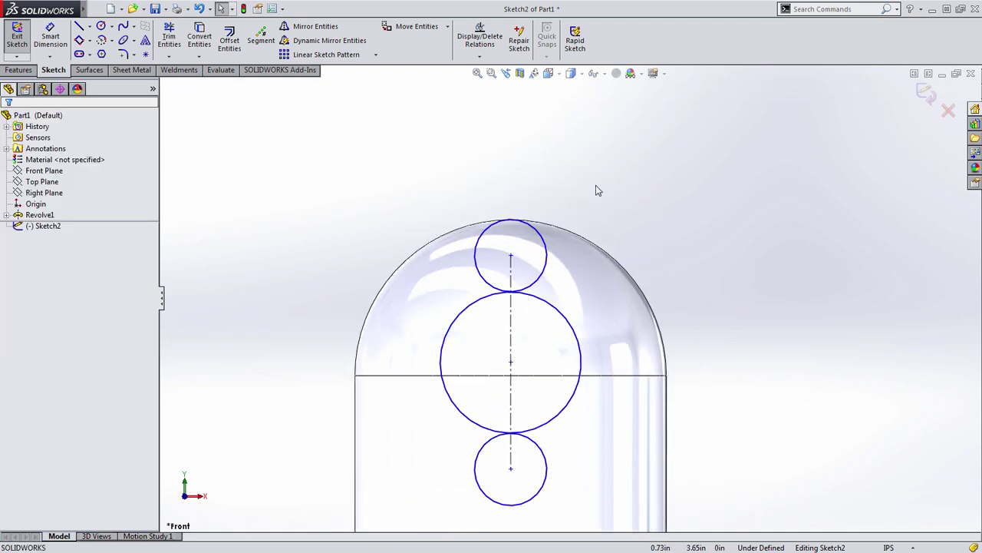
Make the top small circle tangent to the dome's curved outline
left_click(526, 225)
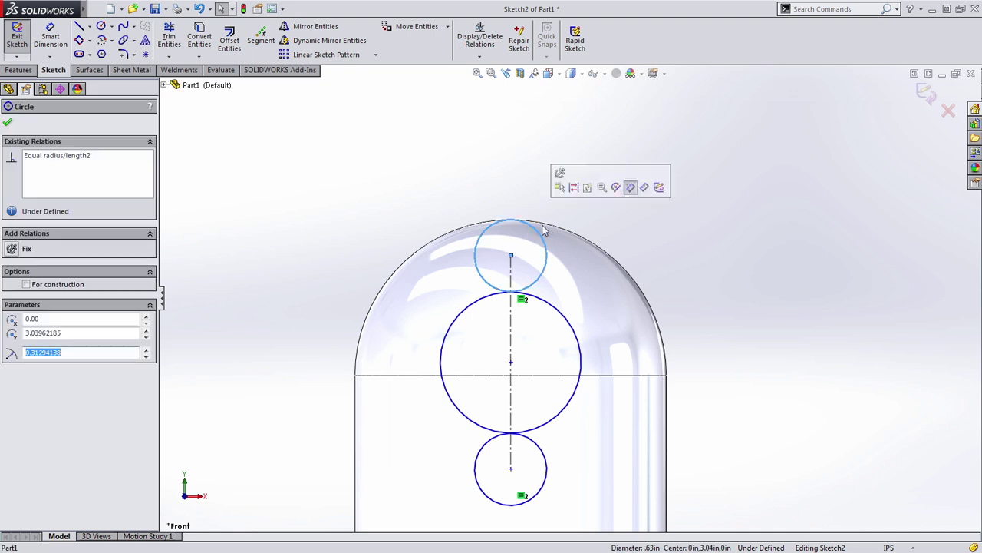
left_click(546, 222, "ctrl")
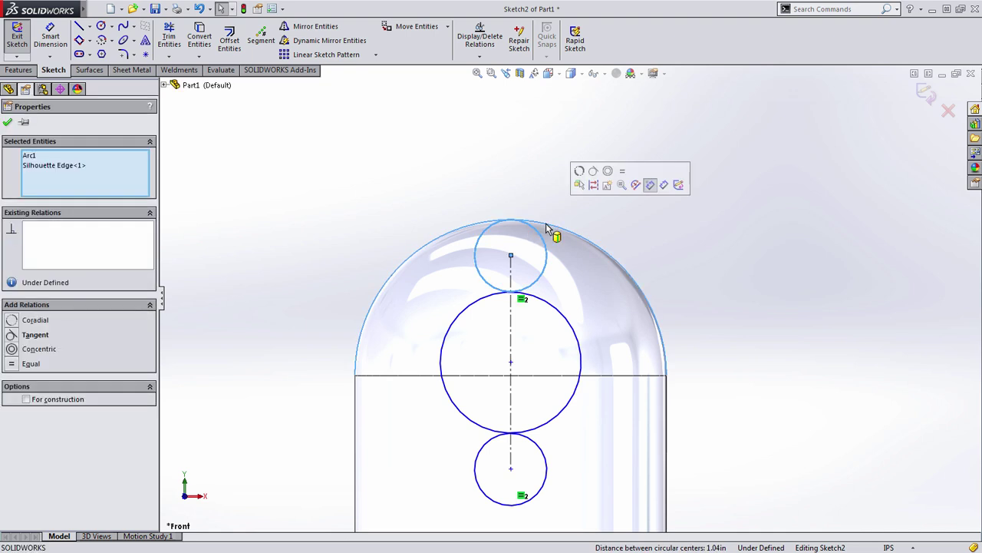
left_click(596, 173)
left_click(591, 193)
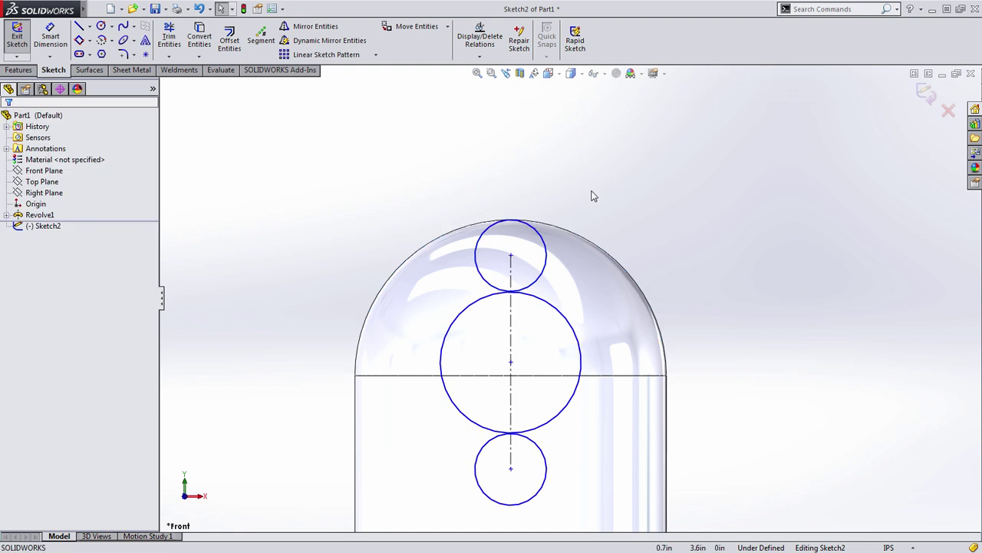
key("s")
left_click(568, 182)
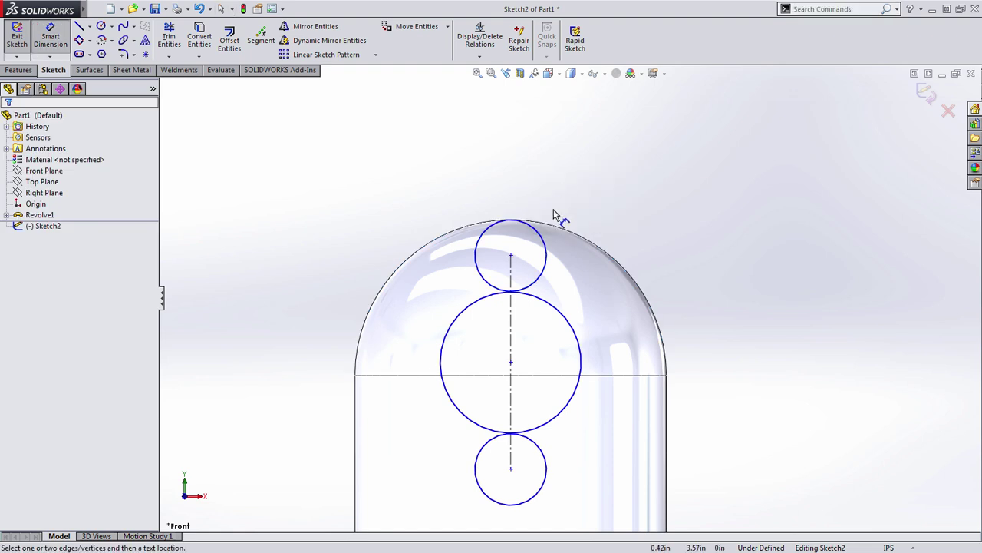
Dimension the top circle as a radius and set it to R.38
left_click(545, 243)
left_click(612, 176)
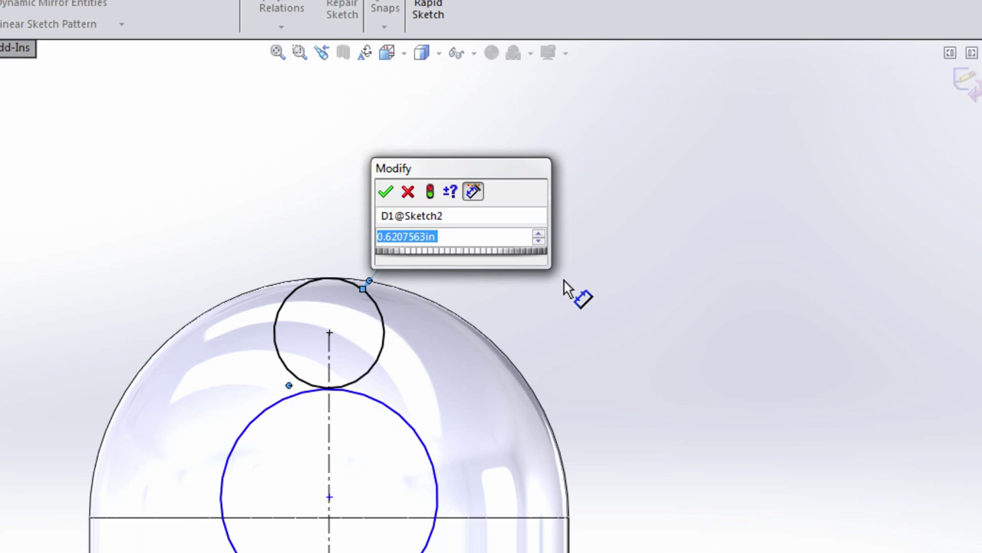
left_click(386, 192)
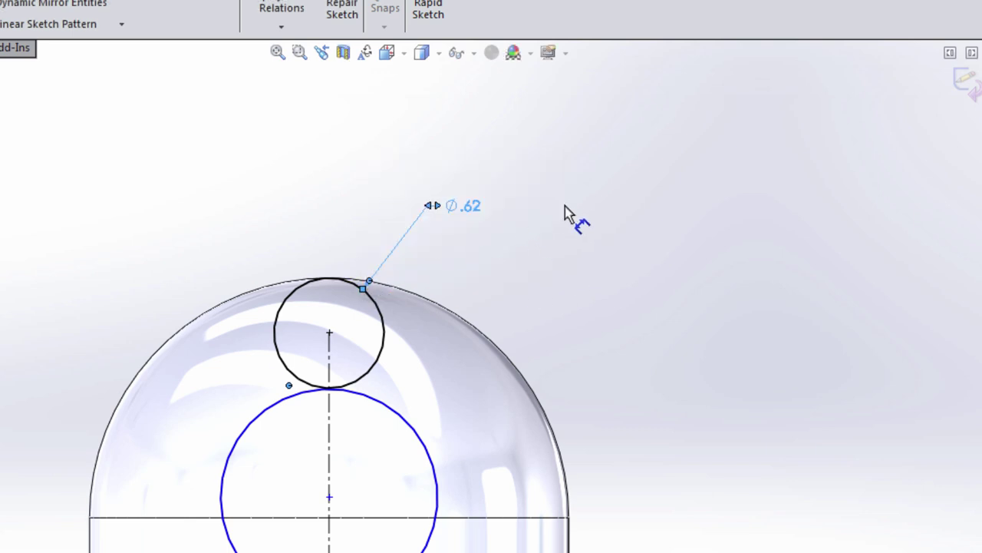
right_click(474, 208)
left_click(544, 463)
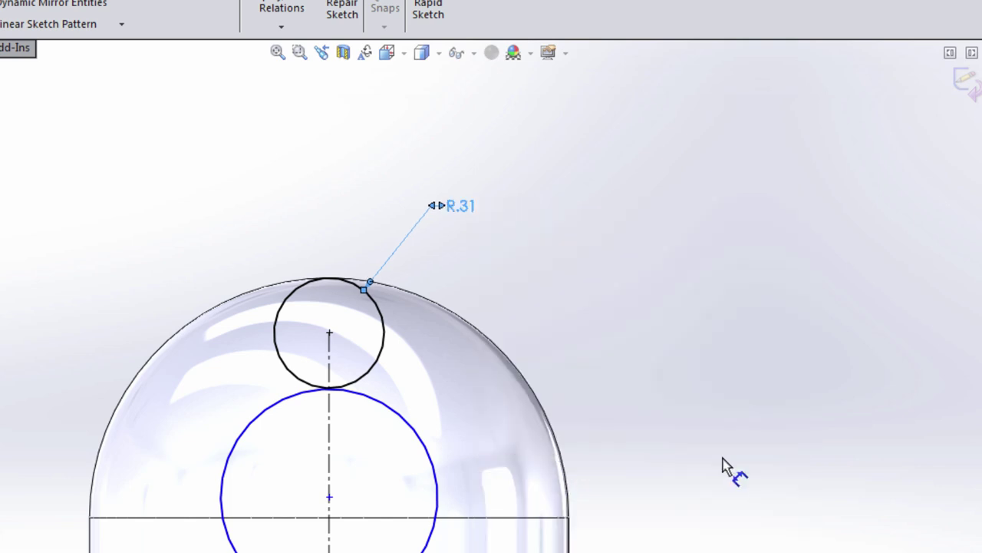
double_click(470, 211)
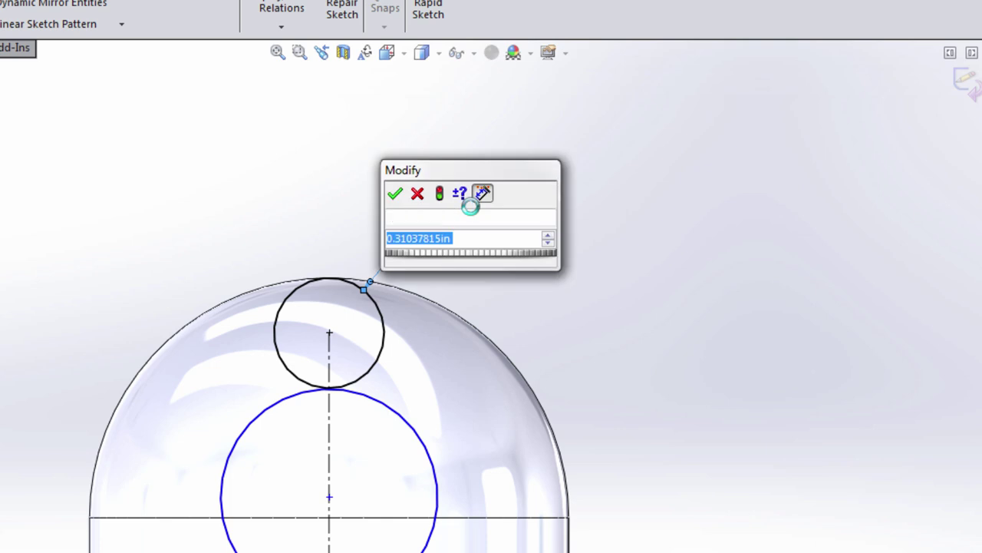
type(".38")
key("Return")
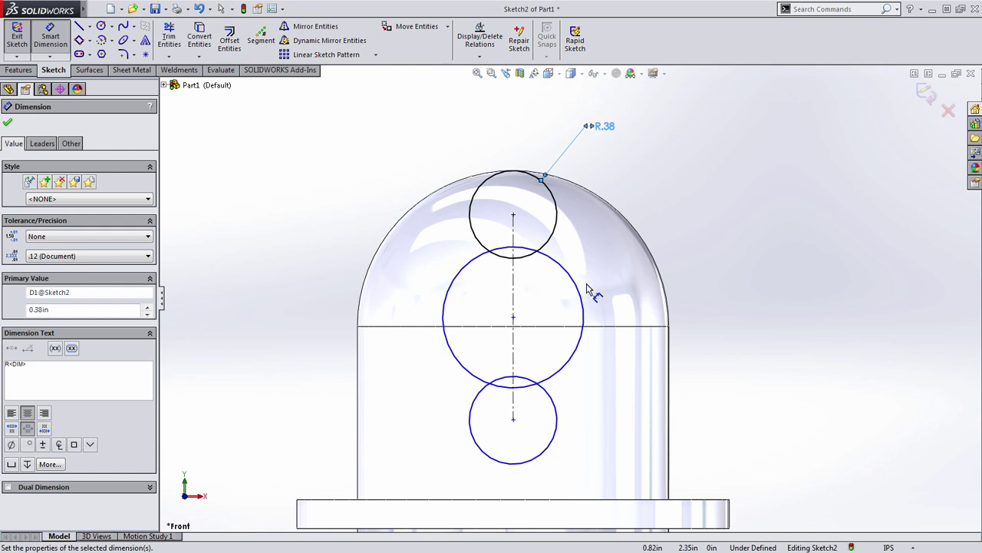
Dimension the middle circle as a radius and set it to R.61
left_click(583, 293)
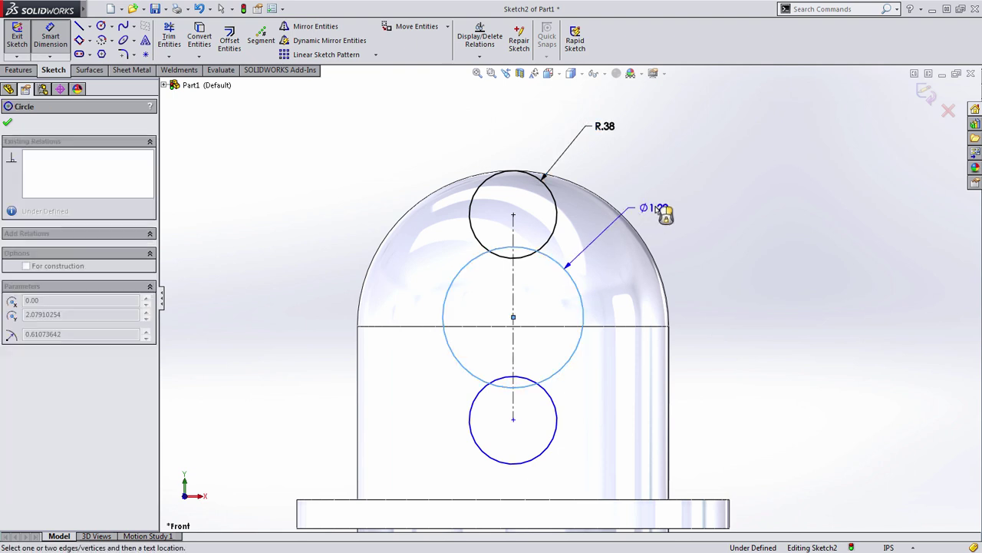
left_click(657, 232)
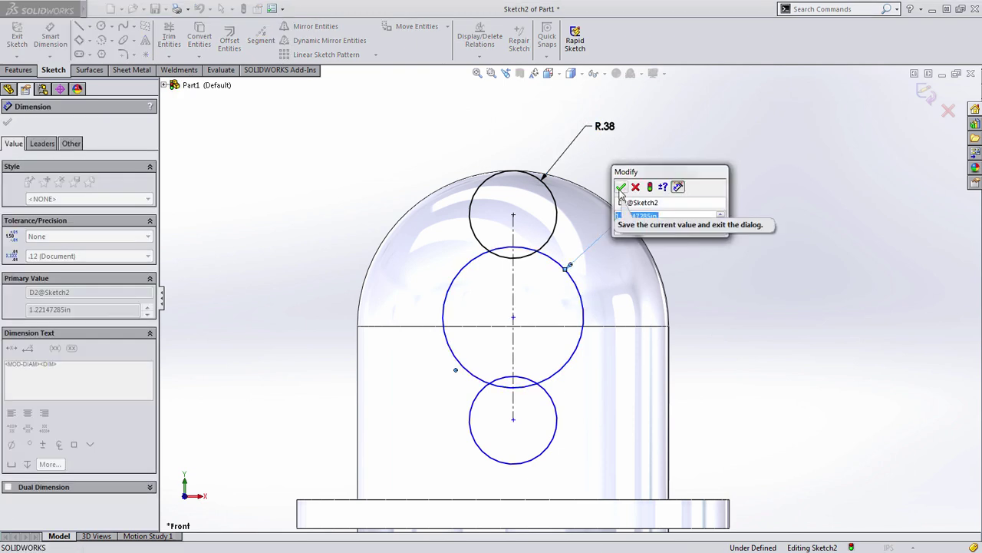
left_click(621, 189)
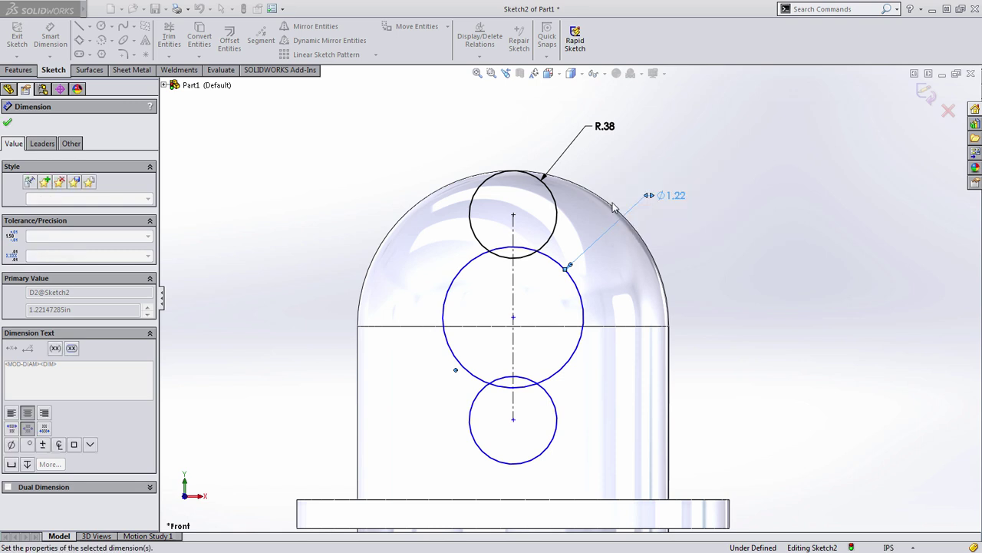
right_click(677, 197)
left_click(714, 363)
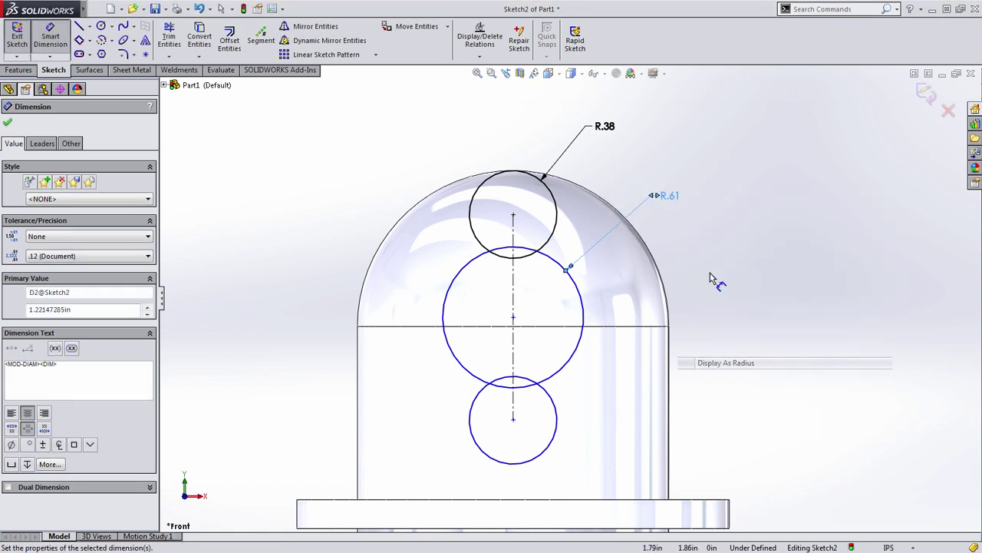
double_click(668, 197)
type(".61")
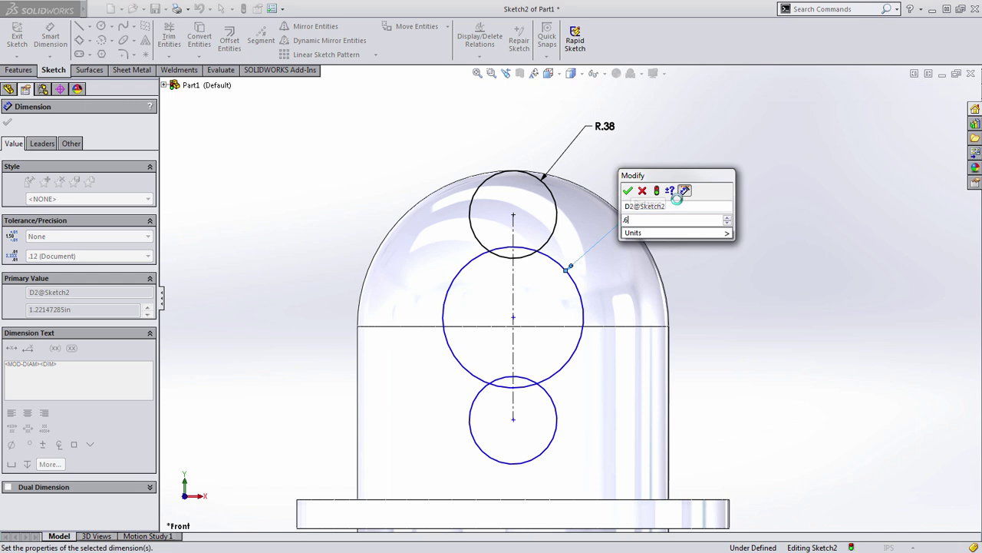
key("Return")
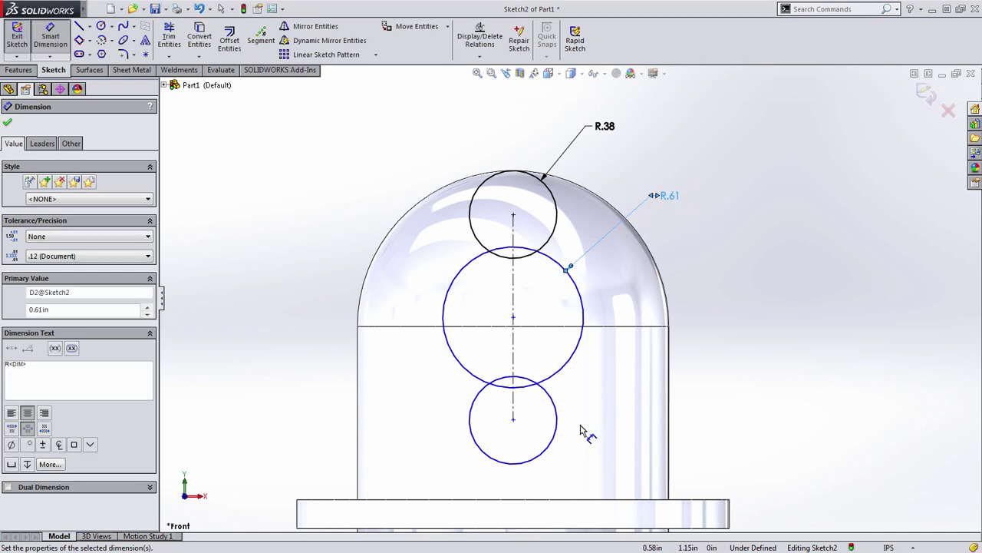
Set the vertical distance between the top and bottom circle centres to 1.75
left_click(553, 443)
left_click(479, 243)
left_click(298, 311)
type("1.")
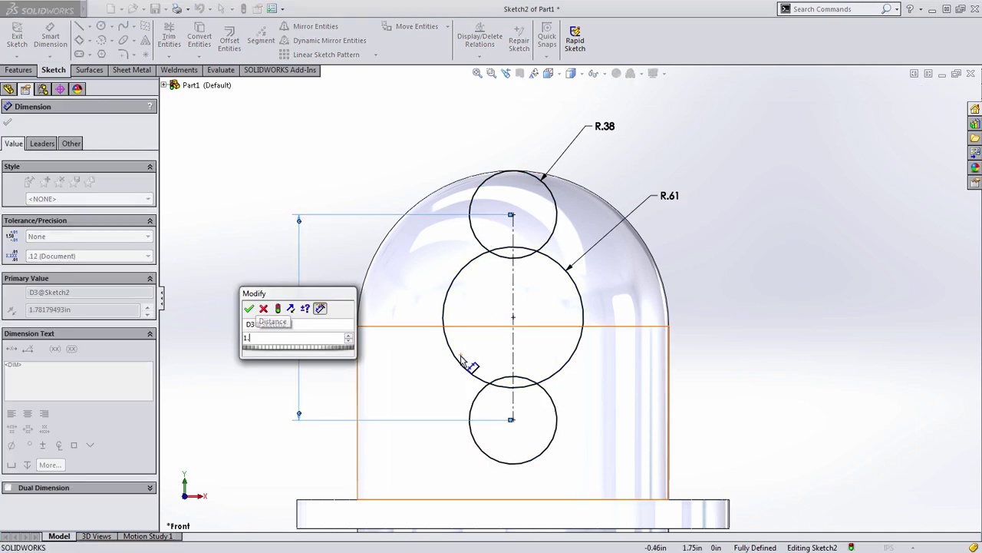
type("75")
key("Return")
key("Escape")
scroll(676, 265, "down", 2)
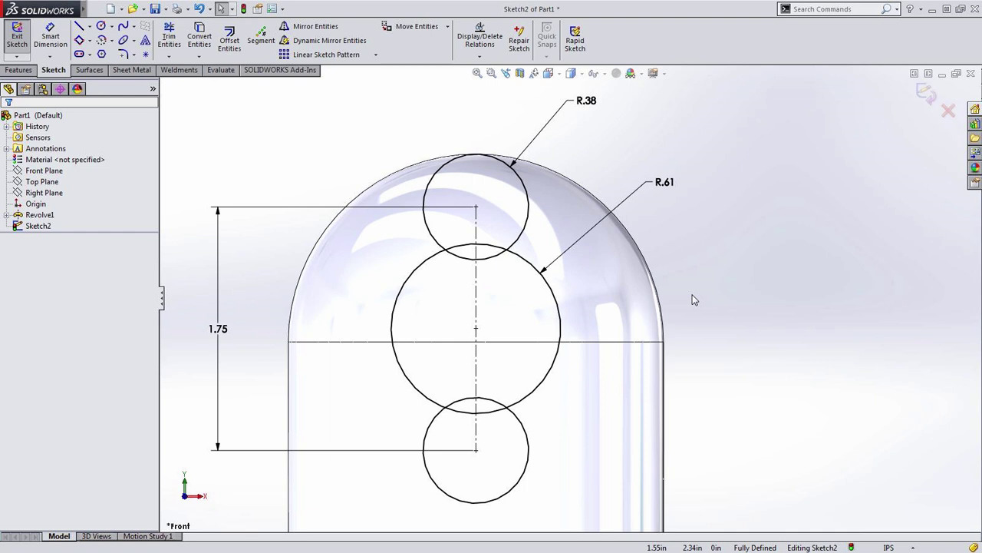
Draw two lines tangent from the top and bottom circles to the middle circle on the right
key("s")
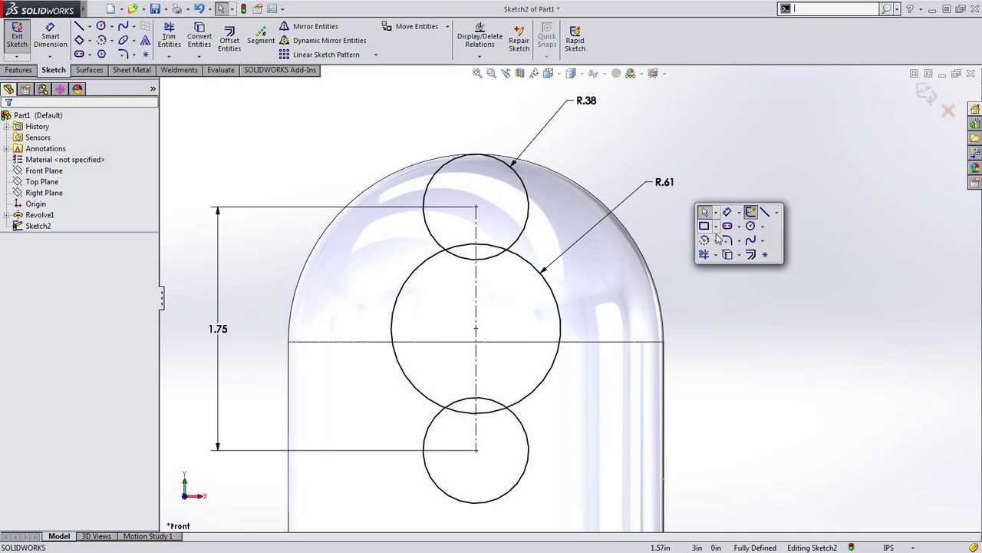
left_click(753, 211)
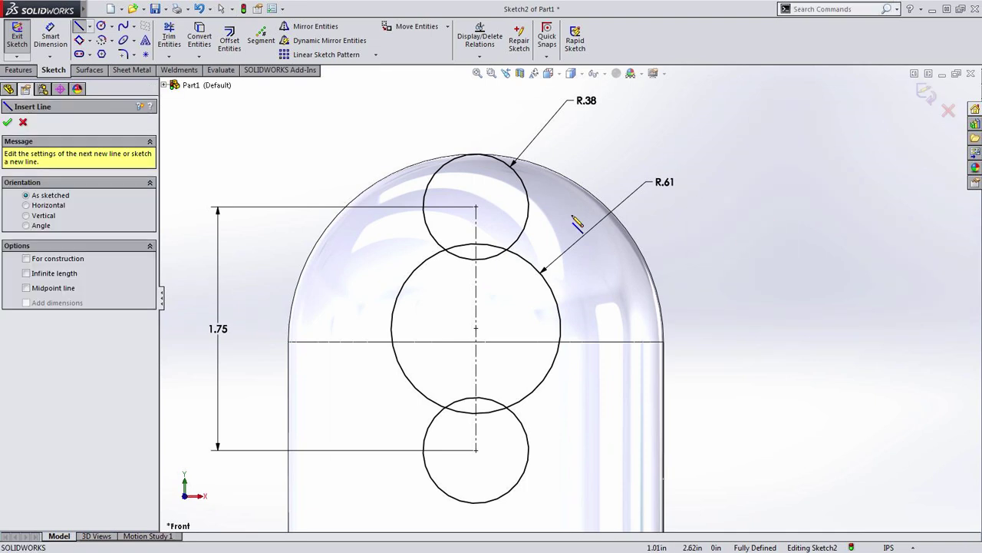
left_click(511, 165)
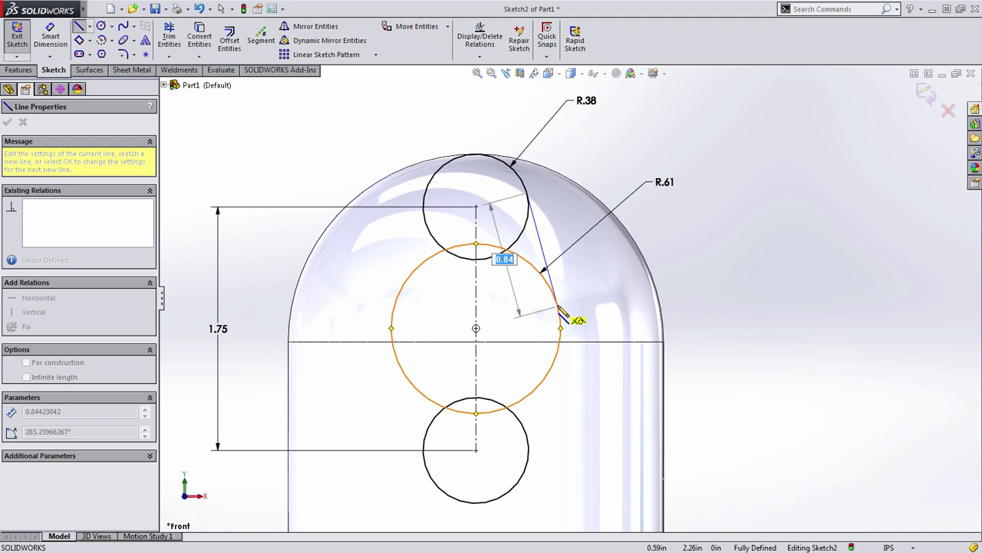
left_click(560, 309)
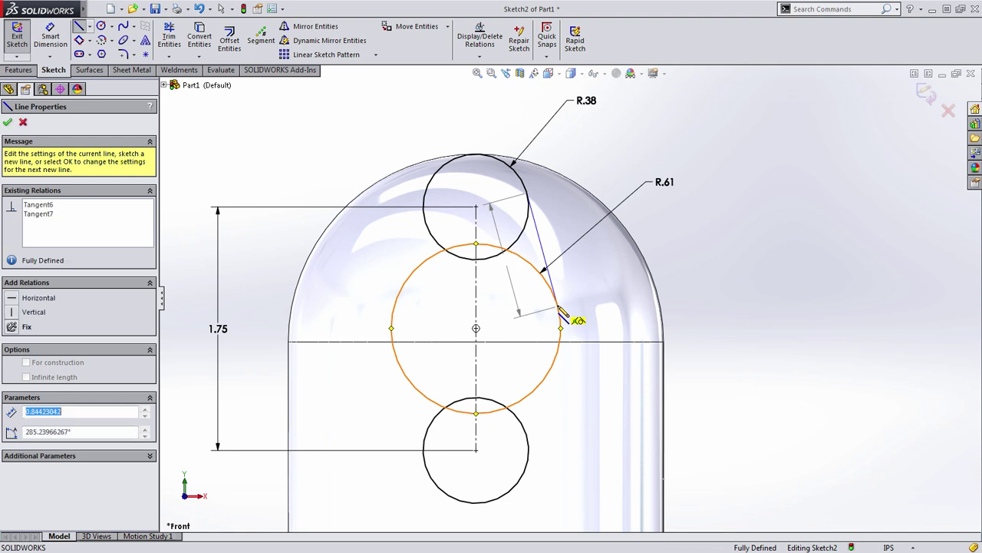
left_click(506, 499)
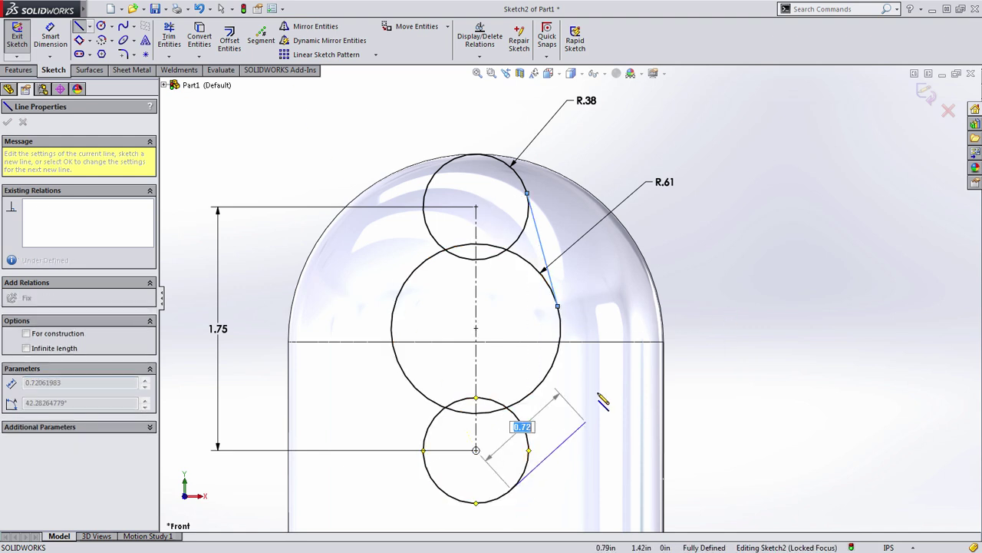
left_click(559, 351)
key("Escape")
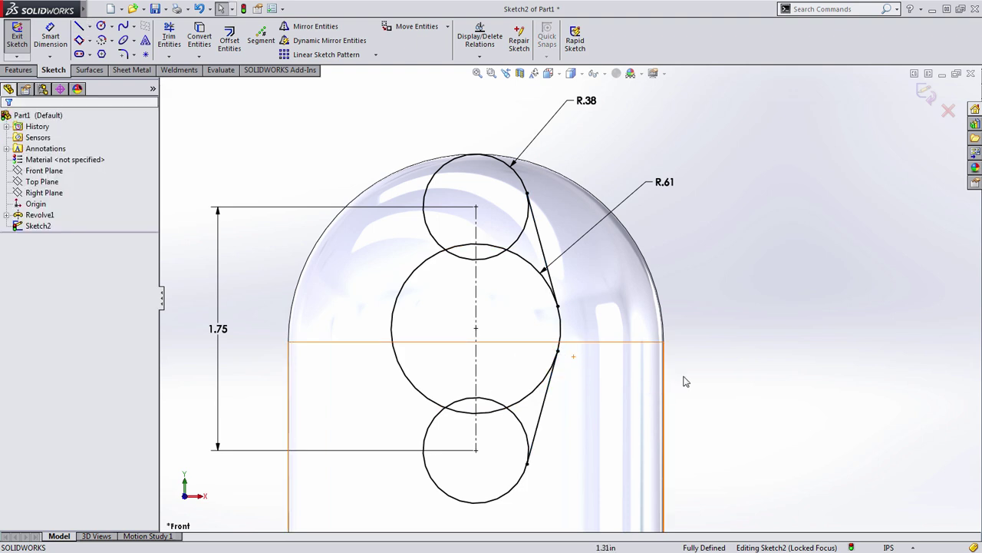
Mirror both tangent lines across the vertical centreline to the left side
left_click(544, 413)
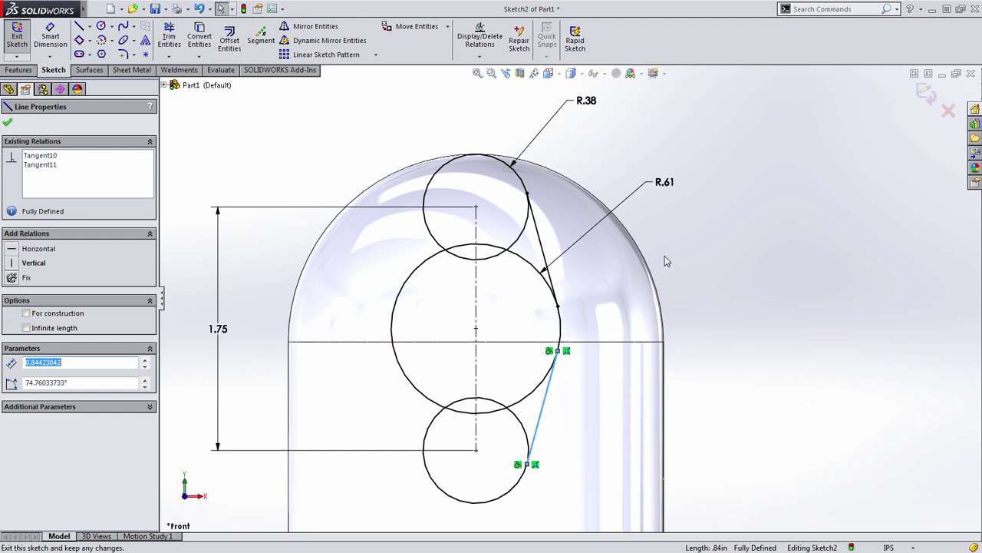
left_click(544, 247, "ctrl")
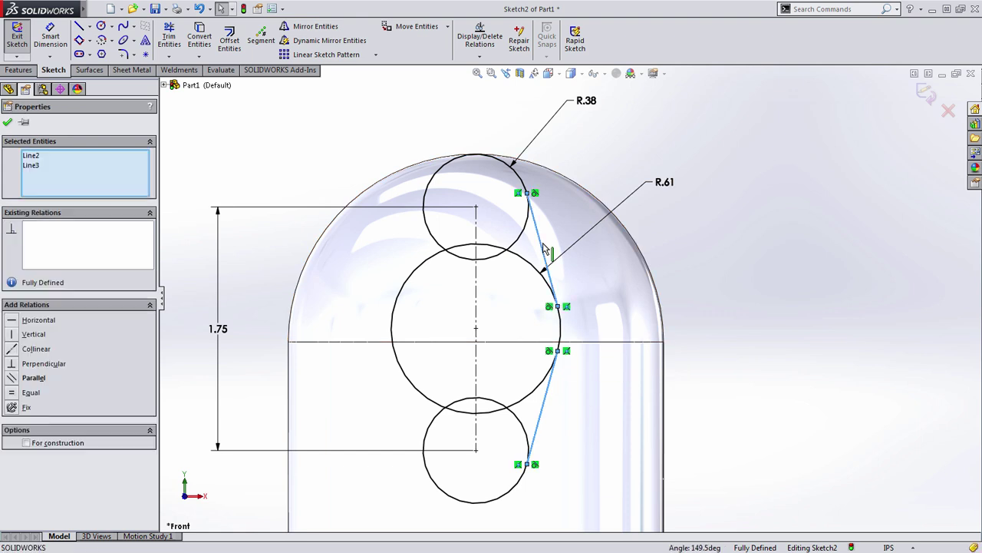
left_click(476, 301)
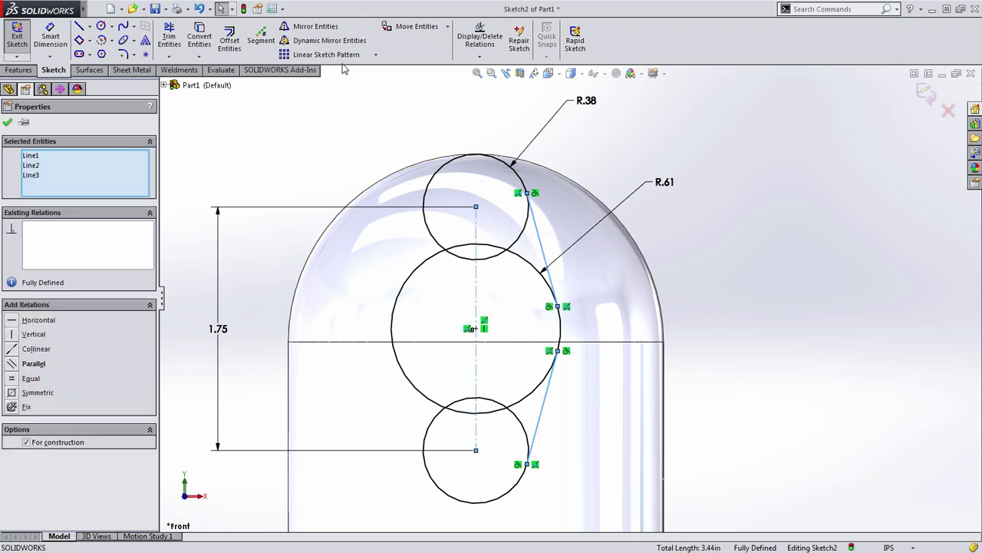
left_click(321, 114)
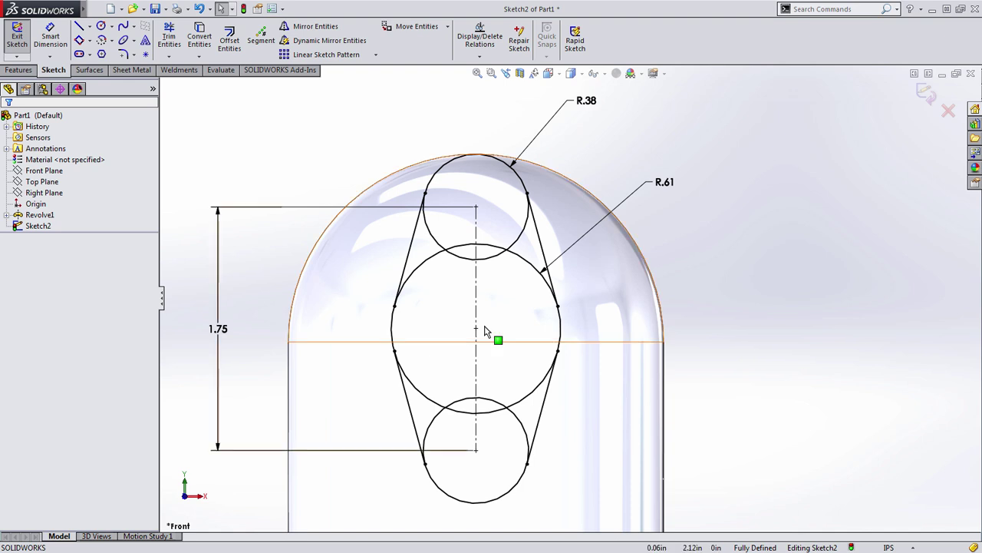
scroll(487, 329, "up", 5)
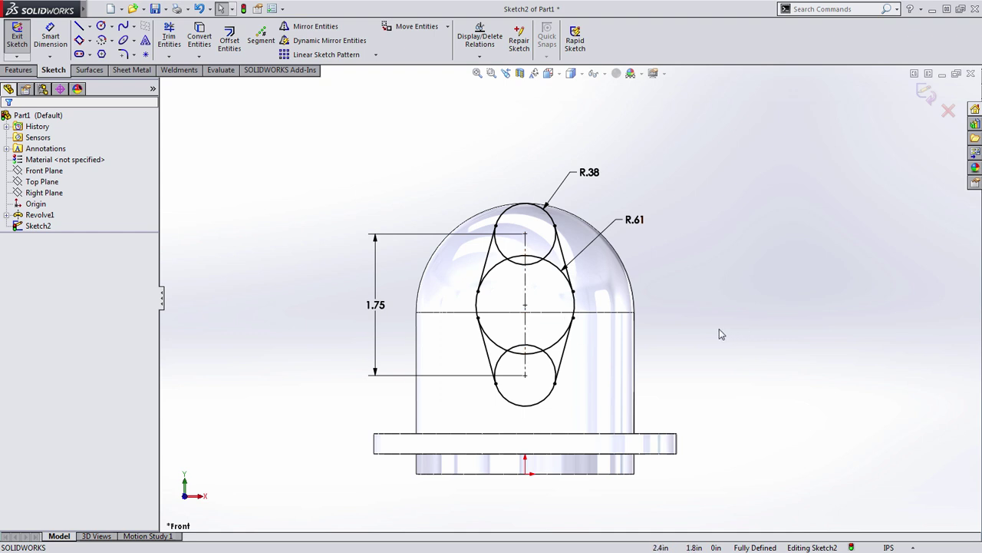
Start a boss extrusion on the top, middle and bottom lug regions, set to 2.75 in
middle_click_drag(708, 320, 683, 336)
left_click(19, 69)
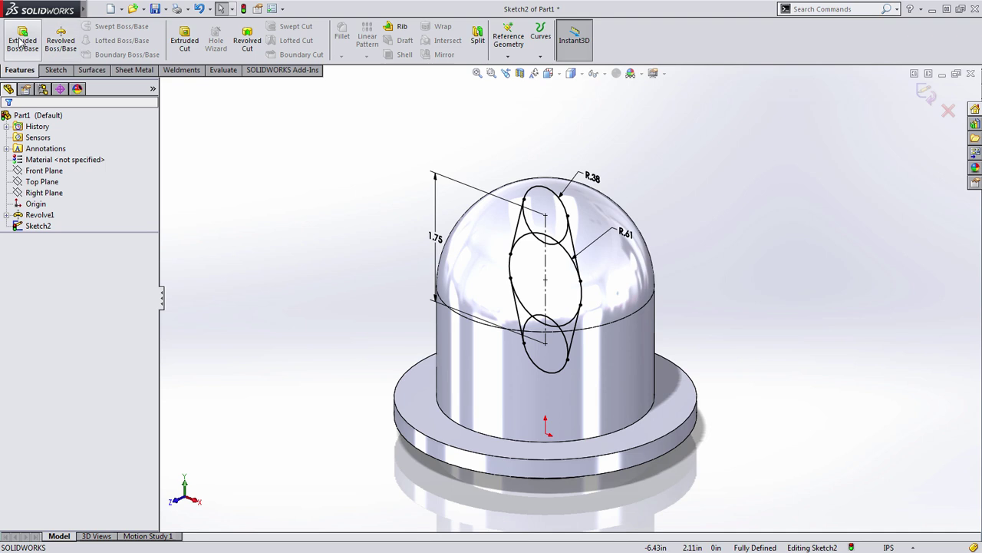
left_click(22, 39)
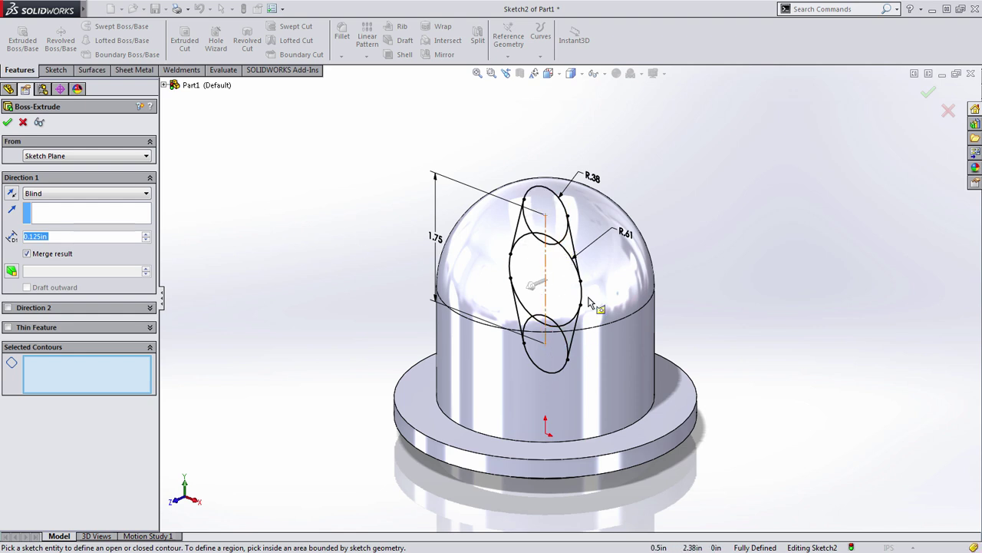
left_click(570, 255)
left_click(572, 266)
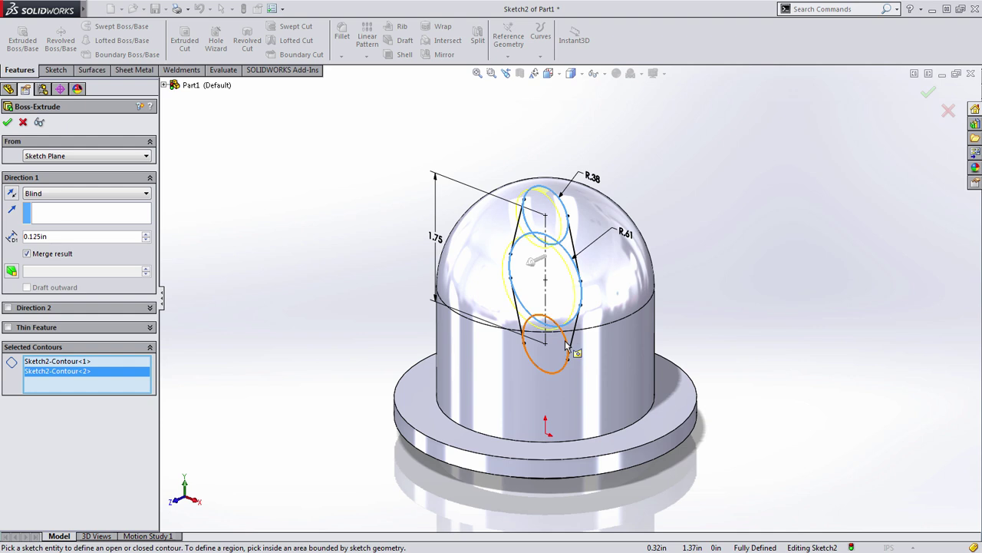
left_click(541, 338)
left_click_drag(539, 286, 444, 357)
middle_click_drag(444, 357, 447, 384)
mouse_move(429, 401)
left_mouse_down()
mouse_move(446, 399)
mouse_move(428, 417)
left_mouse_up()
mouse_move(345, 366)
middle_mouse_down()
mouse_move(344, 314)
mouse_move(359, 277)
mouse_move(391, 243)
mouse_move(379, 309)
mouse_move(344, 294)
mouse_move(340, 310)
middle_mouse_up()
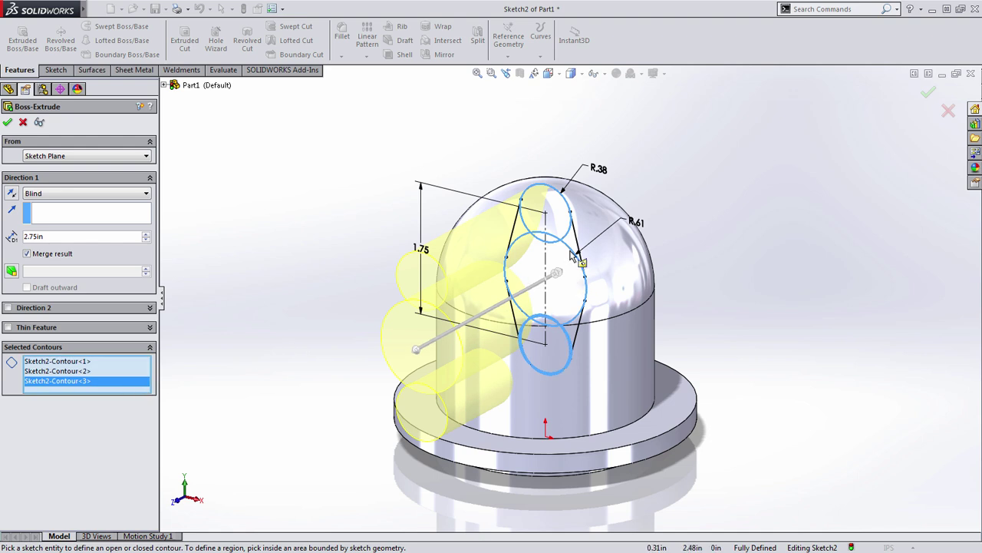
Add the remaining lug regions and accept the 2.75 in Boss-Extrude1
left_click(530, 265)
left_click(528, 240)
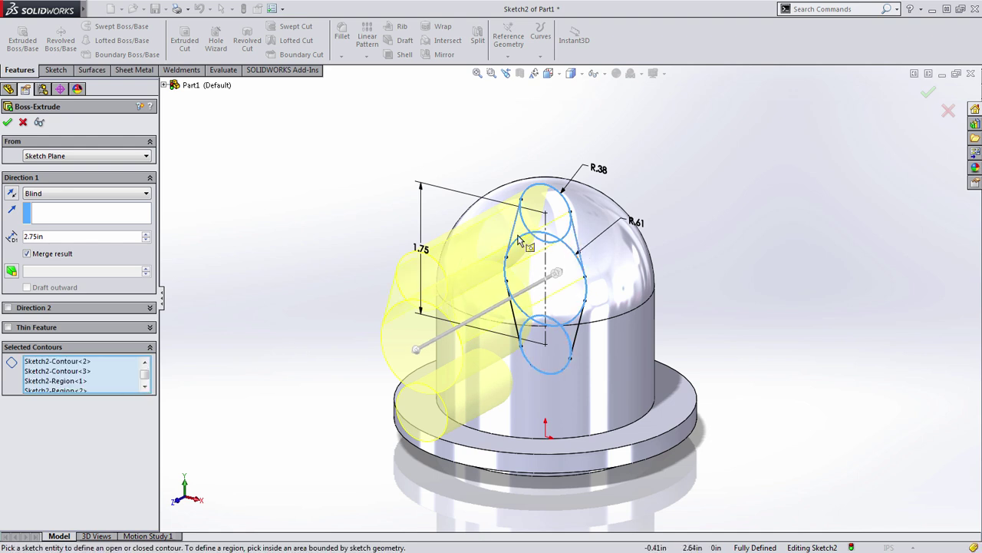
left_click(524, 328)
left_click(581, 336)
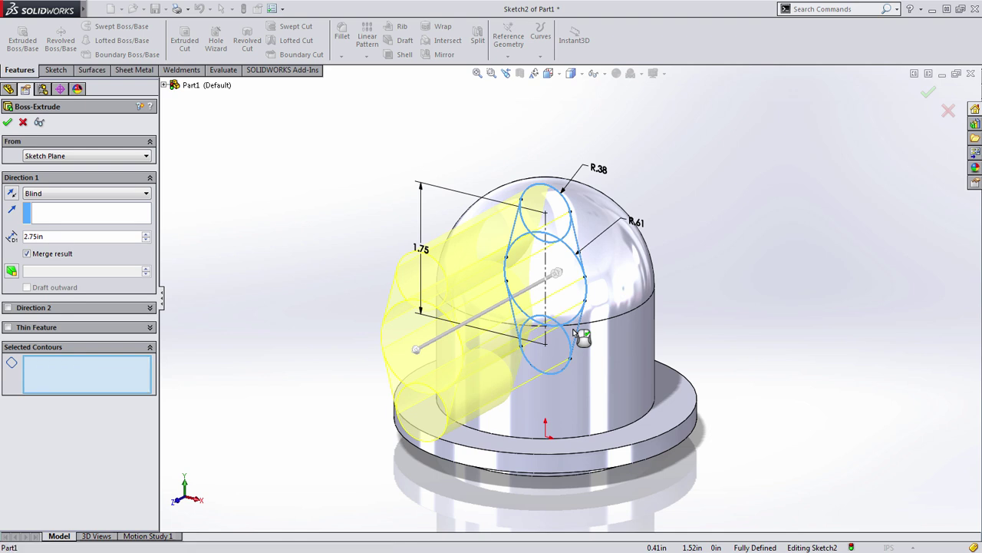
key("Return")
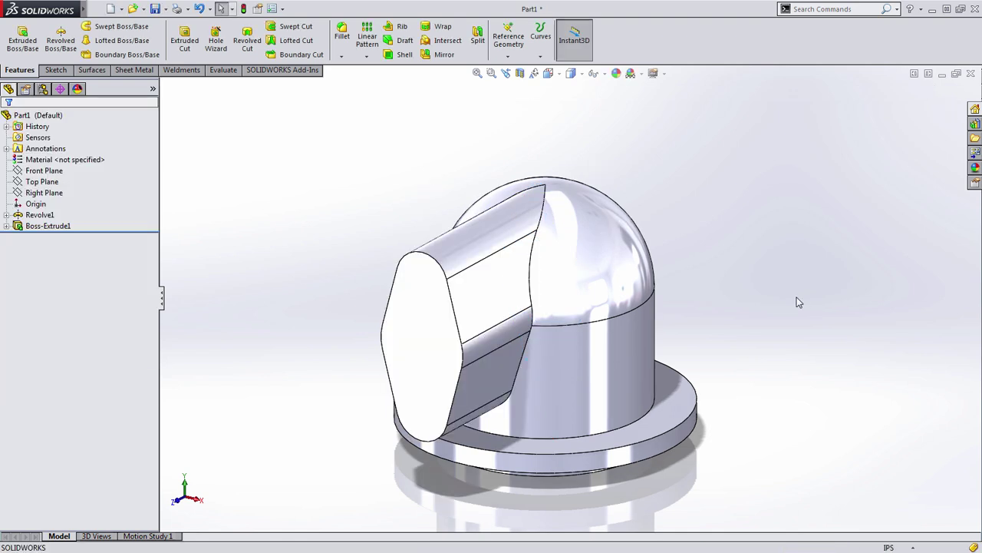
Open a new sketch on the Front Plane
middle_click_drag(777, 295, 733, 300)
scroll(756, 304, "up", 1)
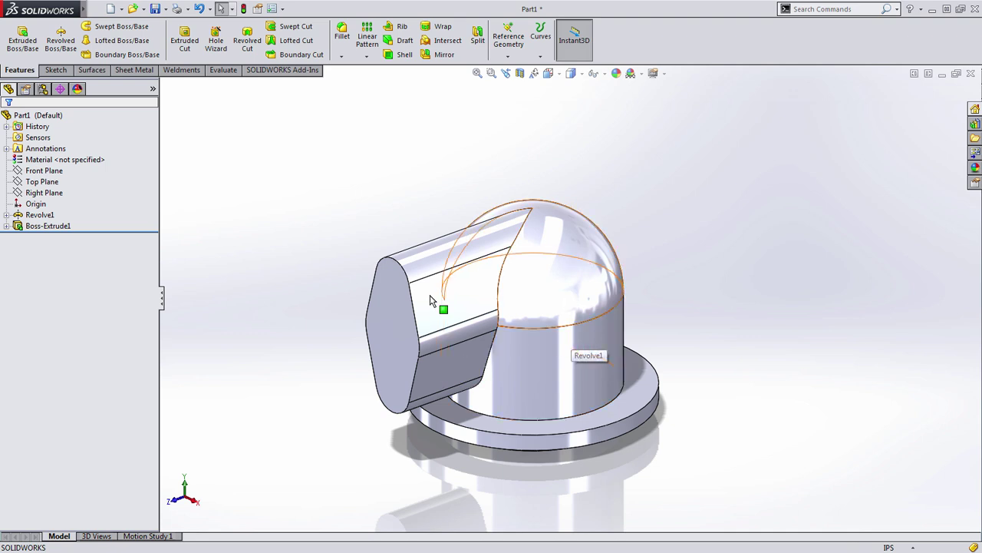
left_click(45, 171)
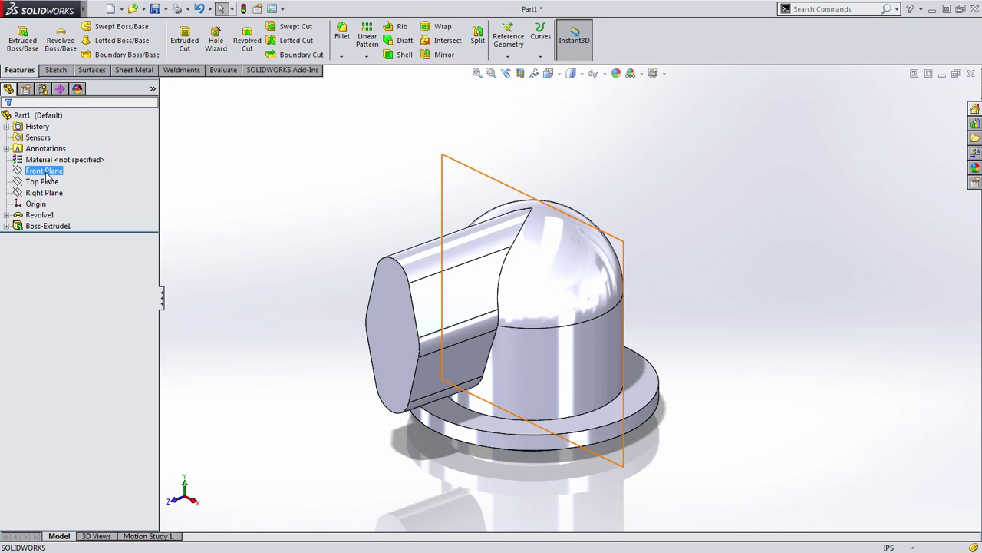
left_click(55, 160)
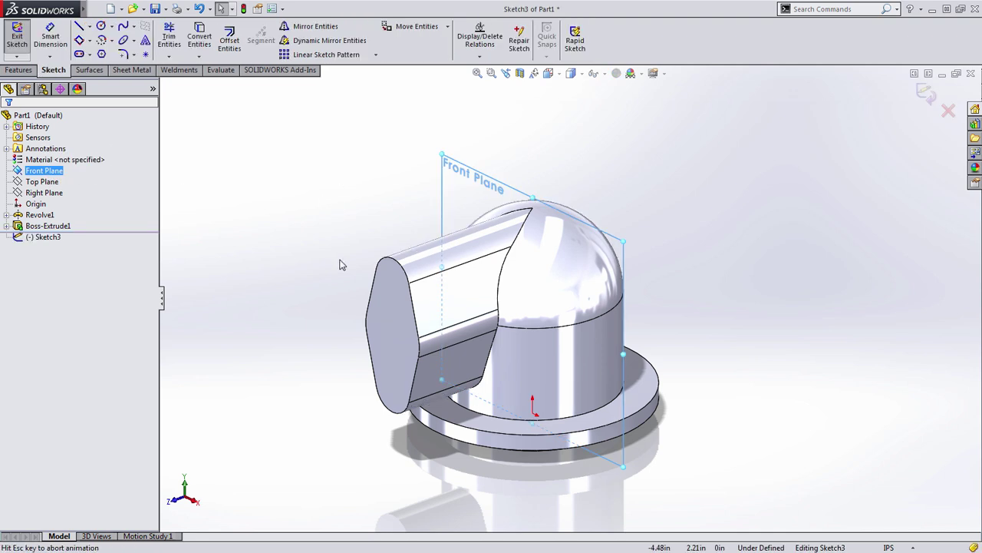
Draw a 0.75-diameter circle centred on the lug and exit the sketch
key("s")
left_click(313, 212)
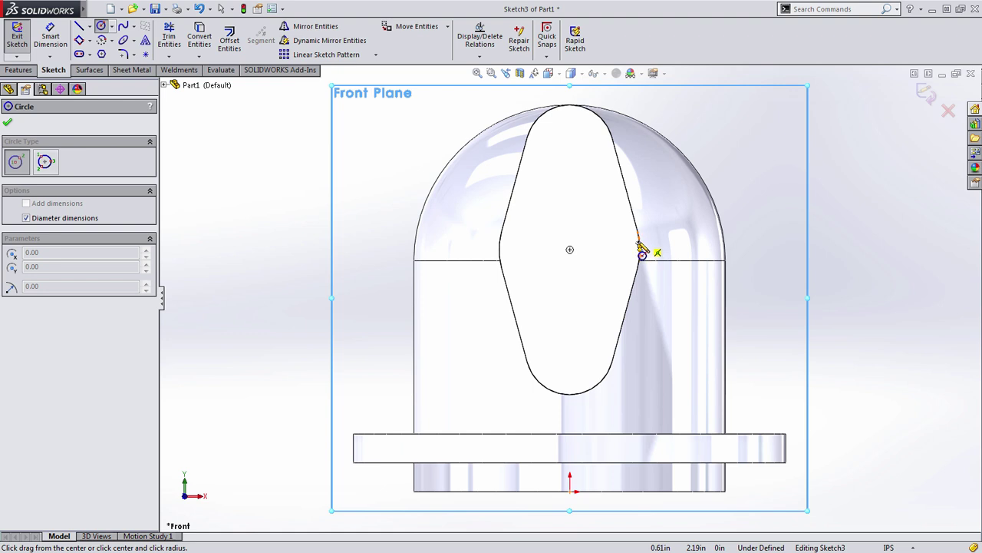
left_click(569, 249)
type(".75")
key("Return")
key("Escape")
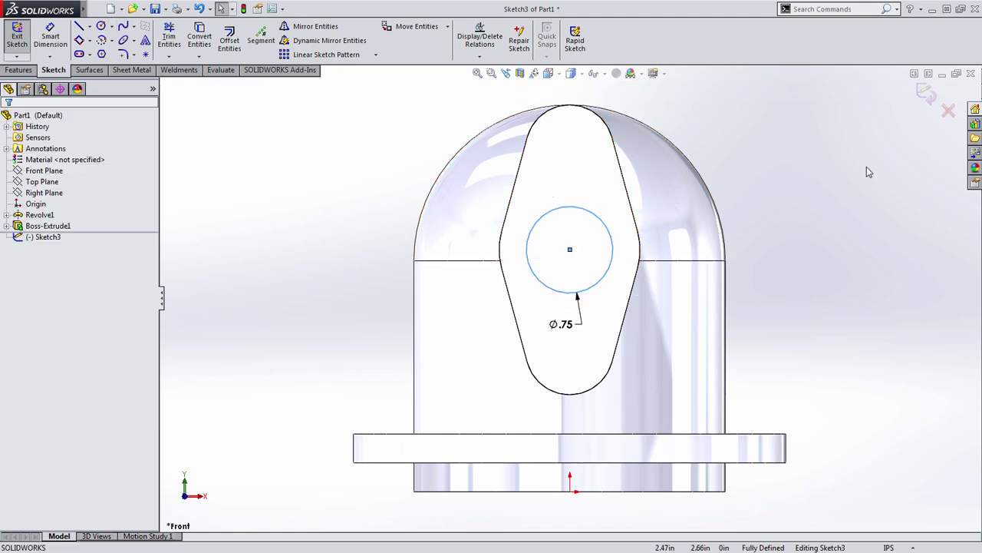
left_click(927, 92)
right_click_drag(855, 208, 897, 145)
Extrude-cut the 0.75 circle into the lug with reversed direction and Through All end condition
key("s")
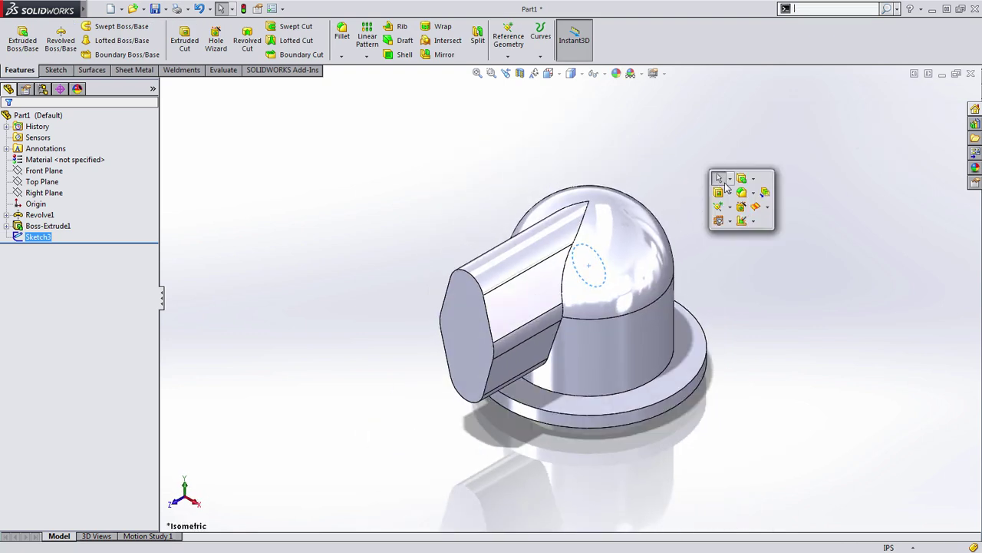
left_click(717, 193)
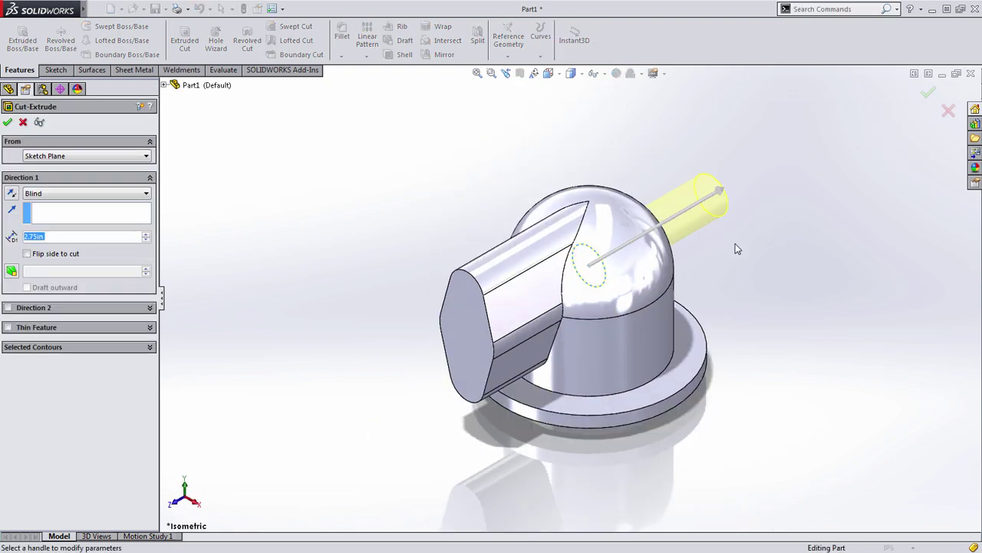
left_click(721, 191)
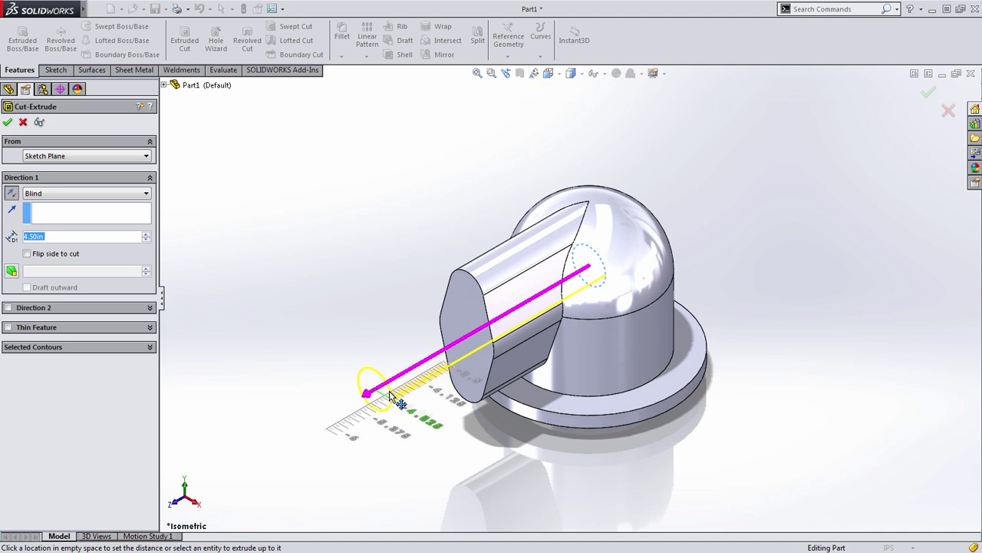
left_click(379, 400)
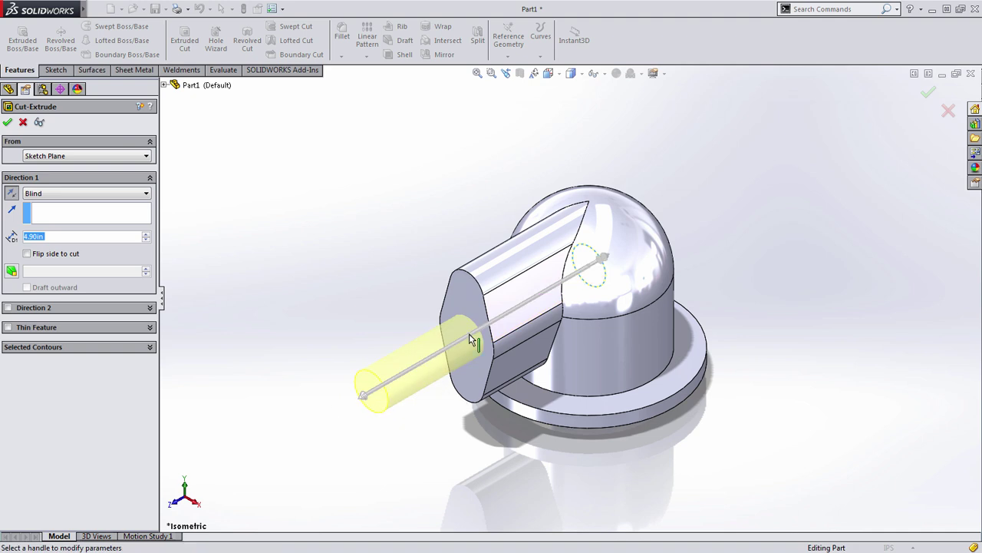
right_click(342, 175)
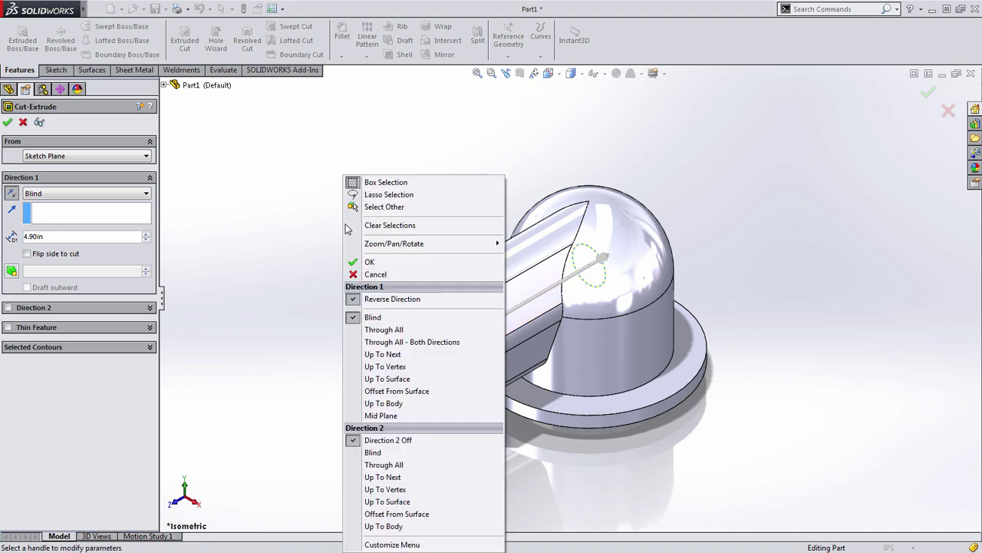
left_click(371, 330)
right_click(378, 339)
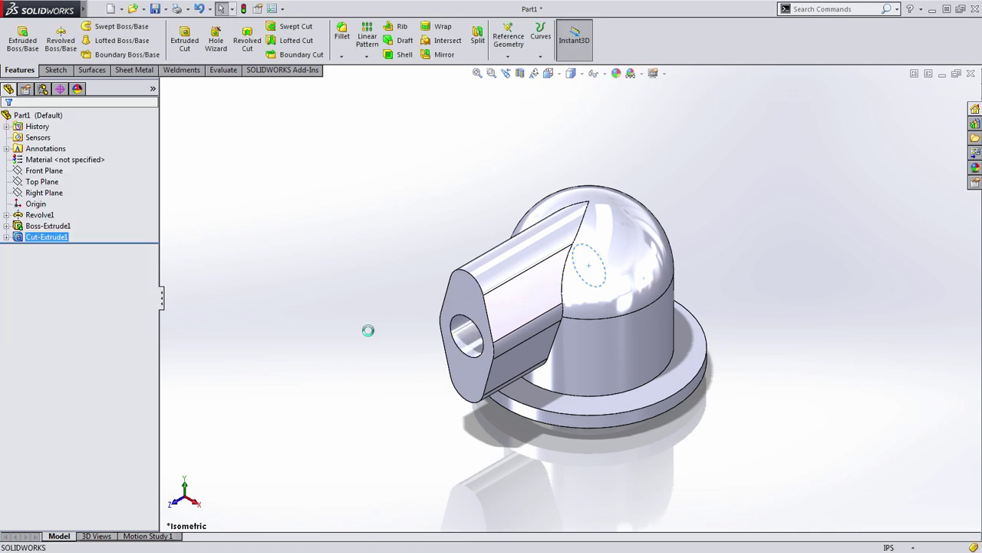
scroll(479, 350, "down", 3)
left_click(460, 251)
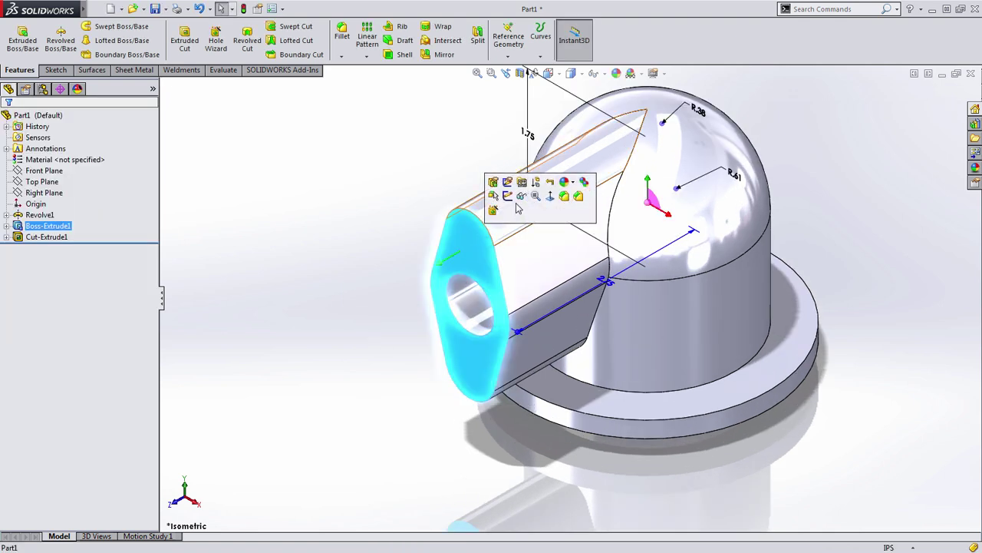
On the lug end face, draw a 0.38 circle above the bore and another below it
left_click(508, 196)
key("s")
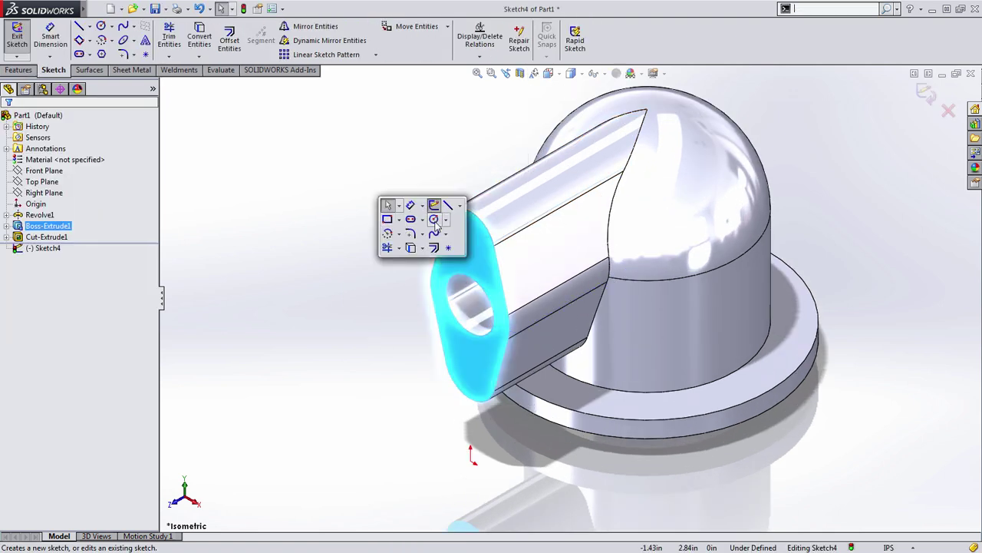
left_click(436, 222)
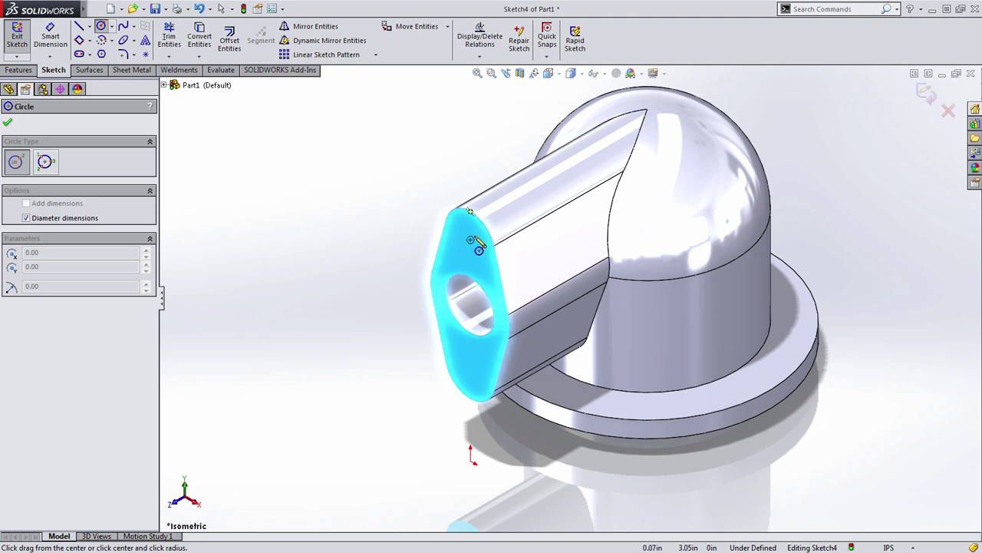
left_click(470, 241)
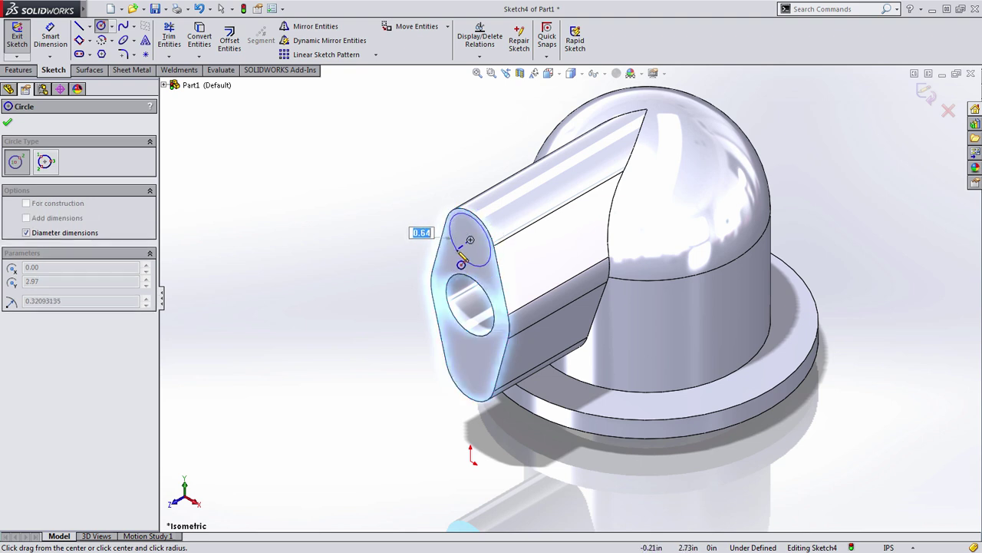
type(".38")
key("Return")
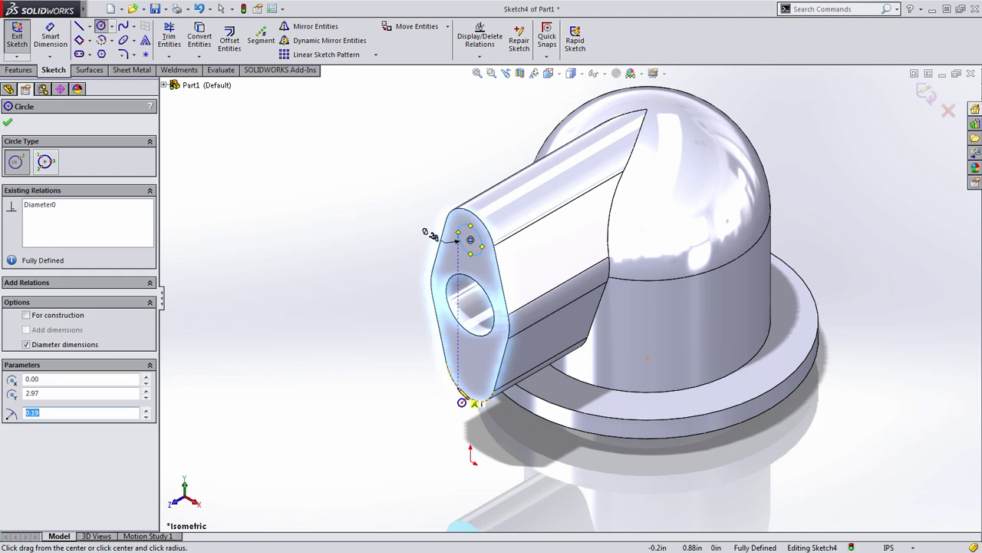
left_click(471, 370)
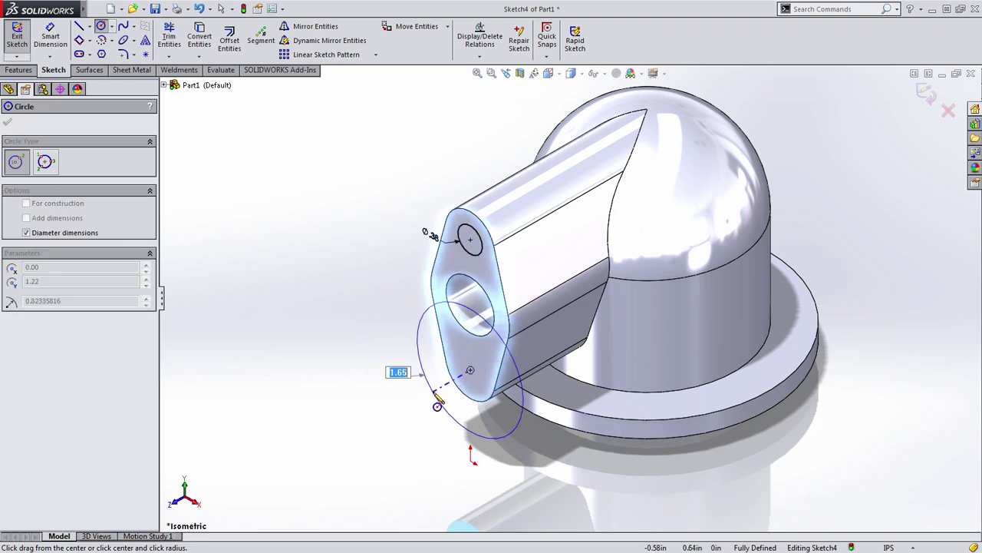
left_click(422, 406)
key("Escape")
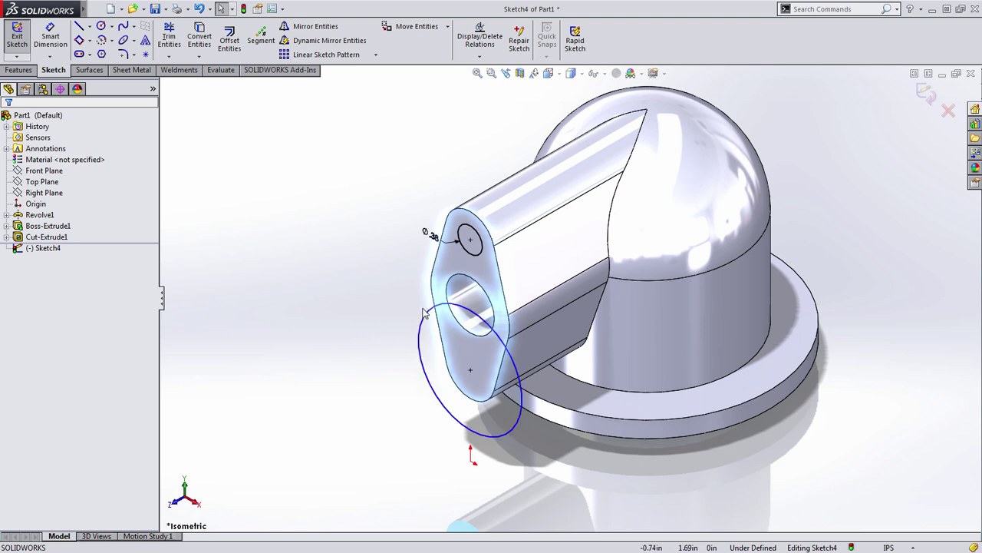
Make the two circles equal in diameter
left_click(423, 323)
left_click(470, 238, "ctrl")
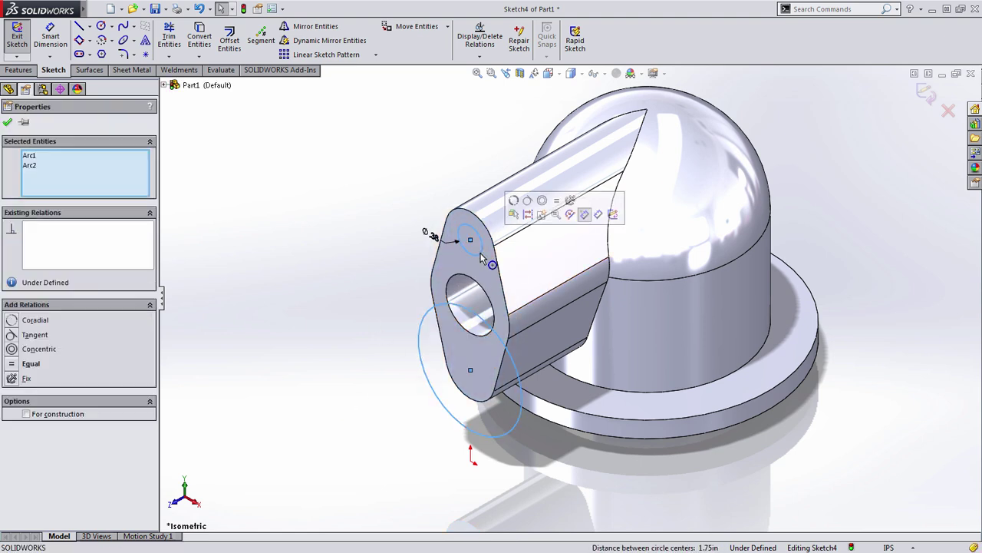
left_click(557, 204)
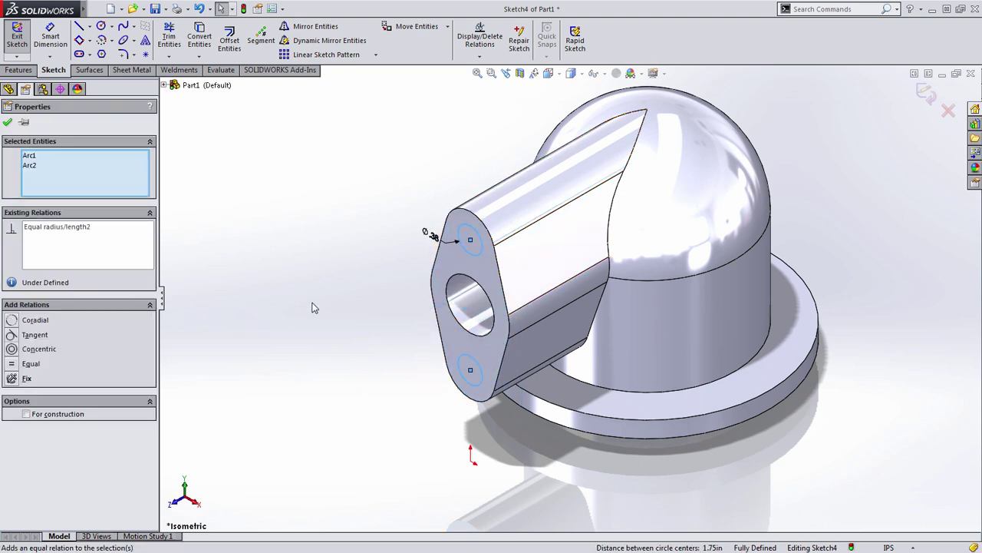
left_click(315, 357)
Set the circle diameter dimension to 0.38 (after trying 0.5) and exit the sketch
left_click_drag(431, 235, 421, 179)
double_click(421, 179)
type(".5")
key("Return")
double_click(422, 173)
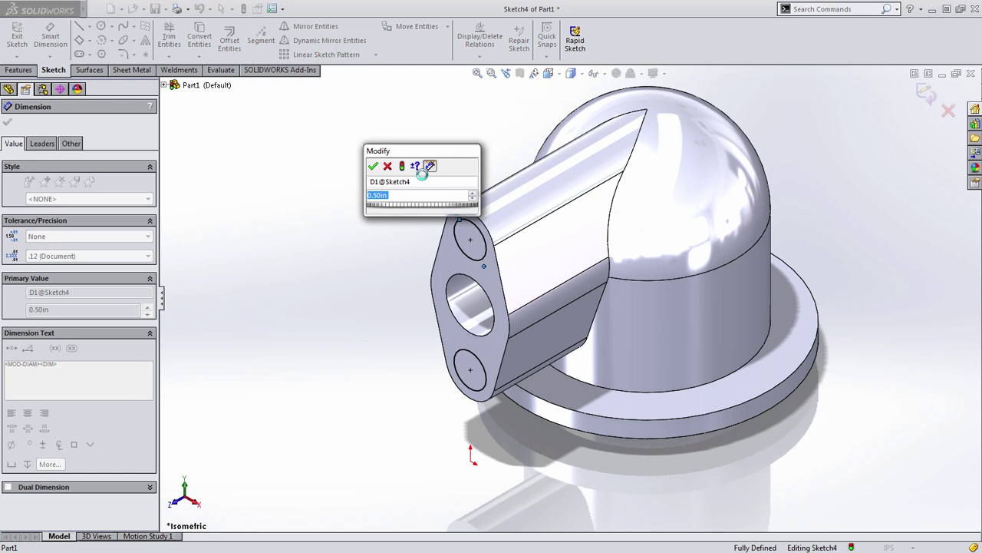
type(".38")
key("Return")
left_click(351, 230)
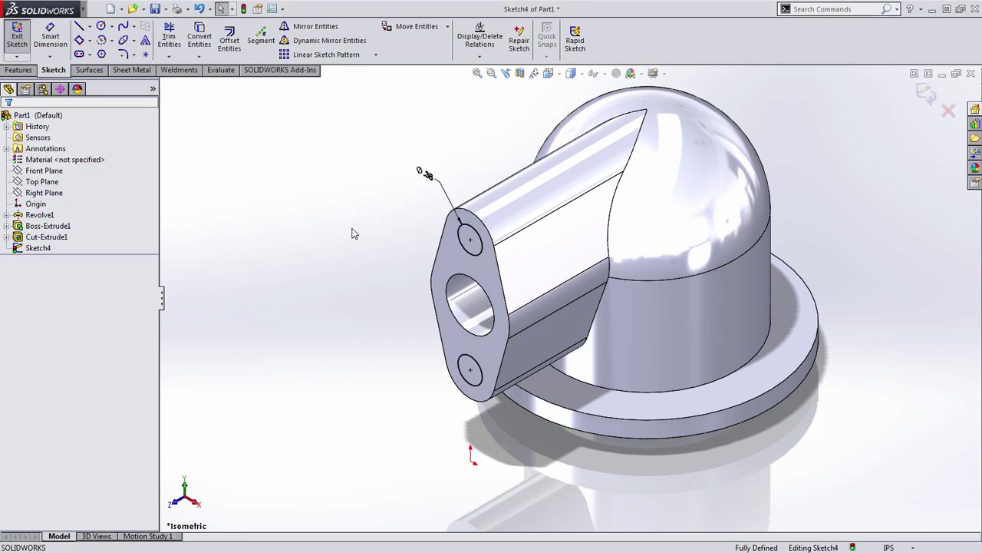
key("ctrl+b")
Extrude-cut the two 0.38 circles into the lug's end face as Cut-Extrude2
left_click(400, 263)
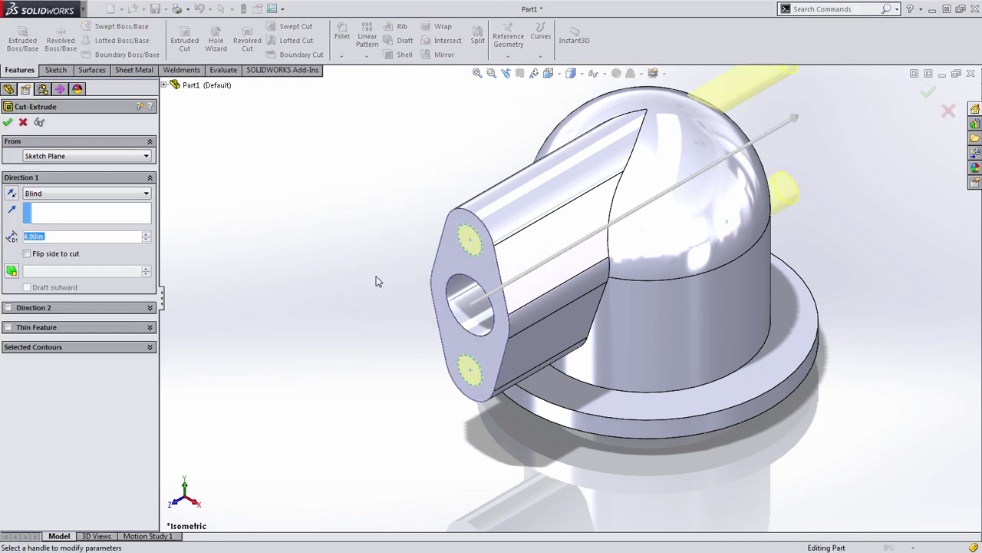
key("Return")
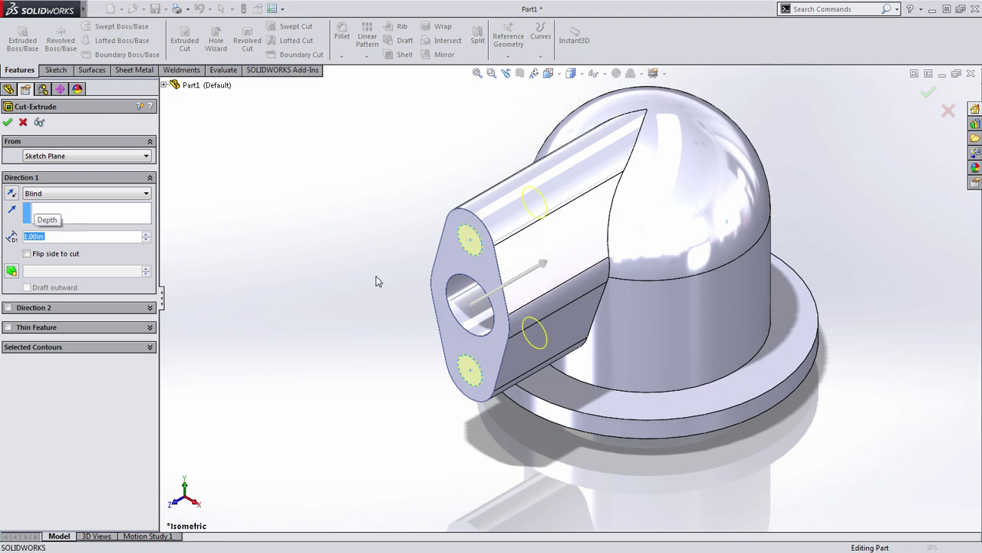
scroll(377, 281, "up", 5)
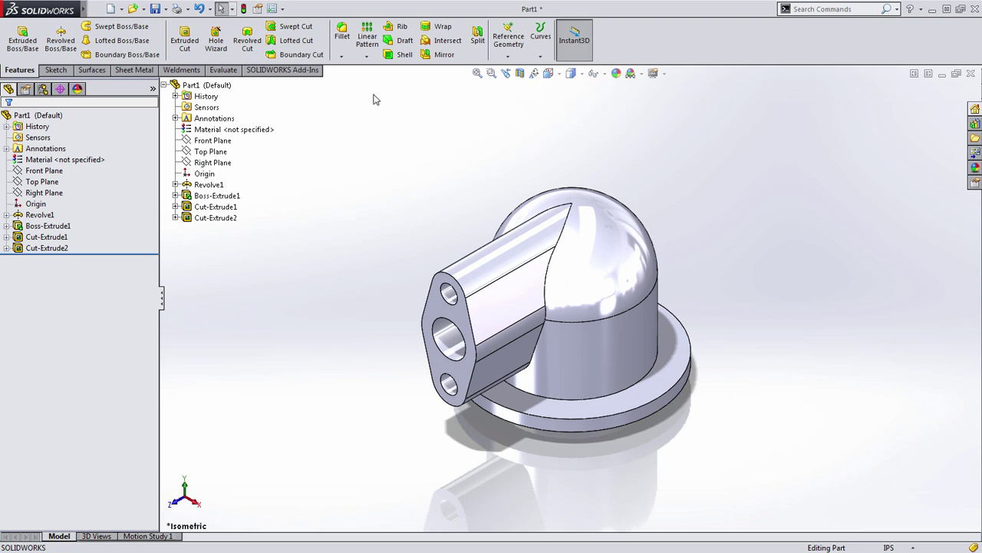
Start a circular pattern of Boss-Extrude1, Cut-Extrude1 and Cut-Extrude2
left_click(367, 56)
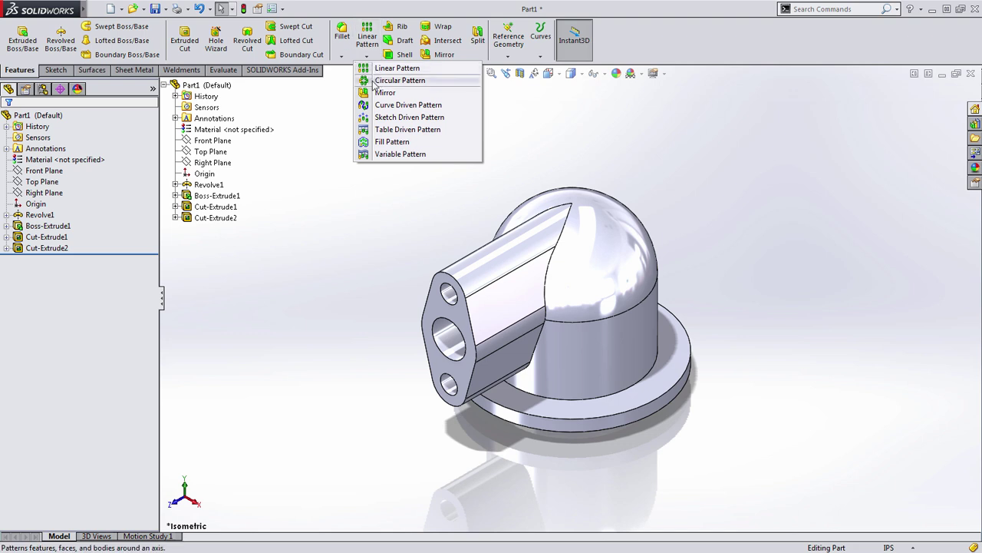
left_click(399, 81)
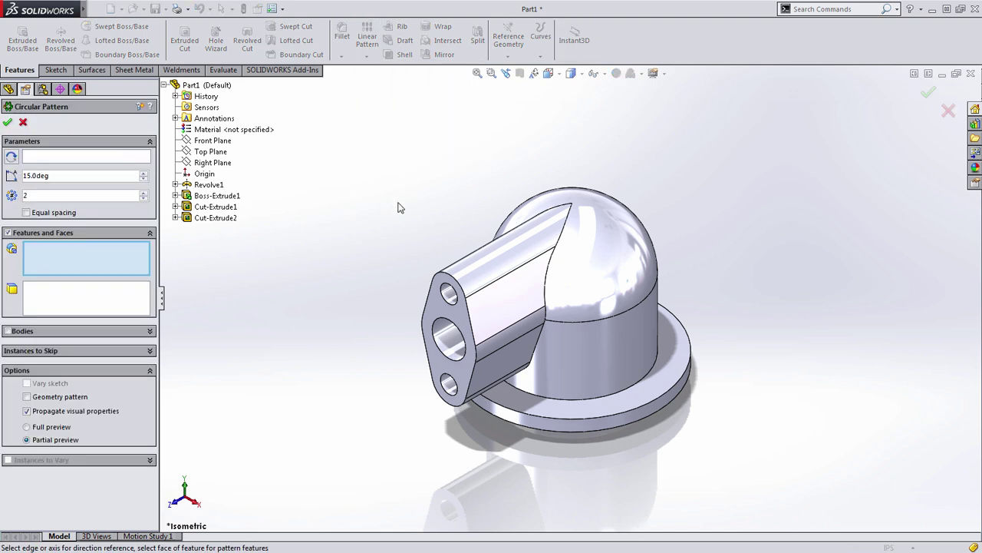
scroll(452, 383, "down", 2)
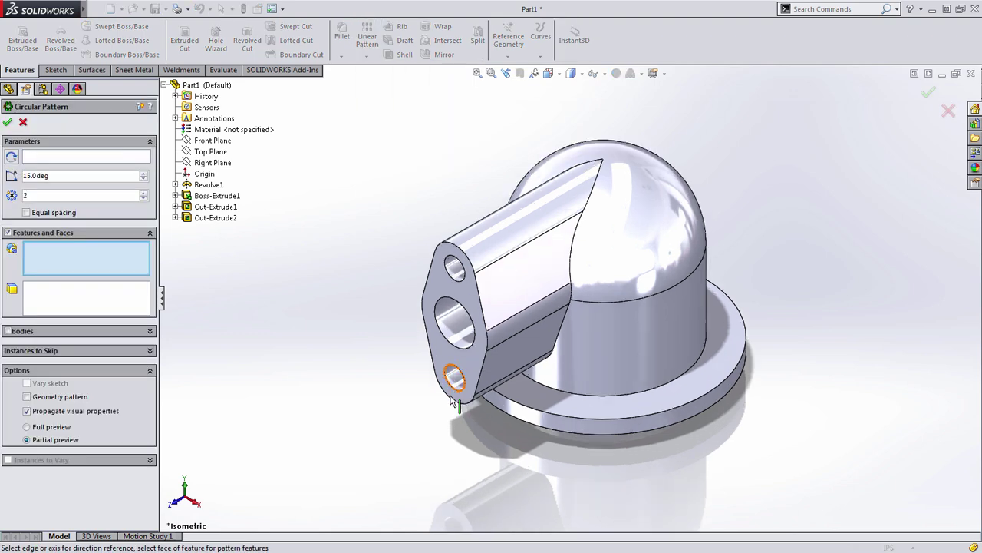
left_click(496, 298)
left_click(460, 329)
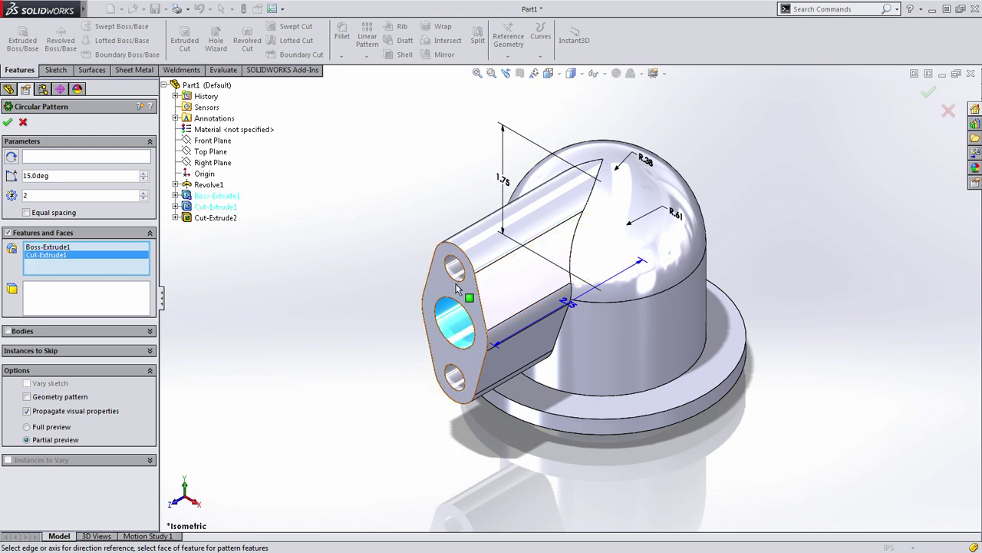
left_click(456, 274)
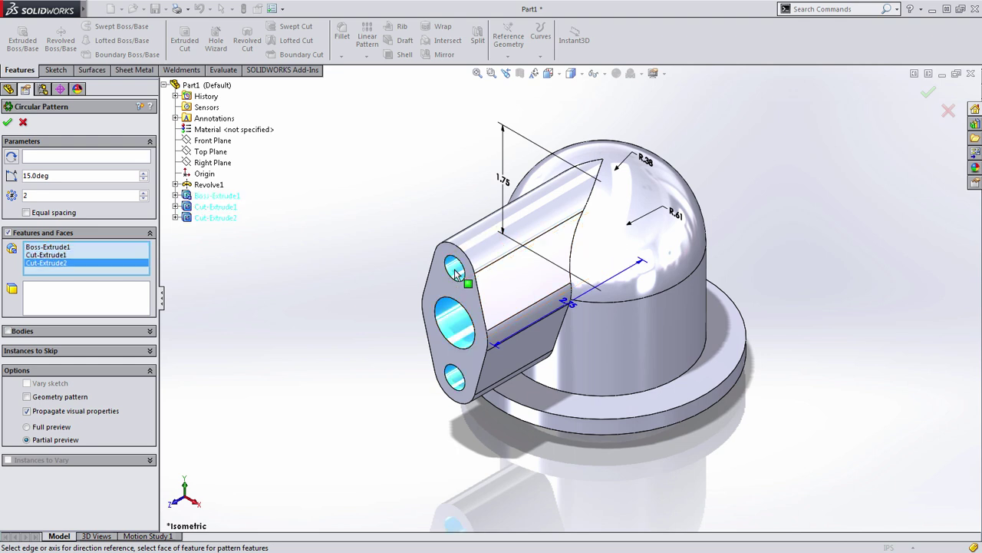
Pattern them about the cylinder face axis, direction reversed, at 45°, then inspect the new lug
left_click(74, 159)
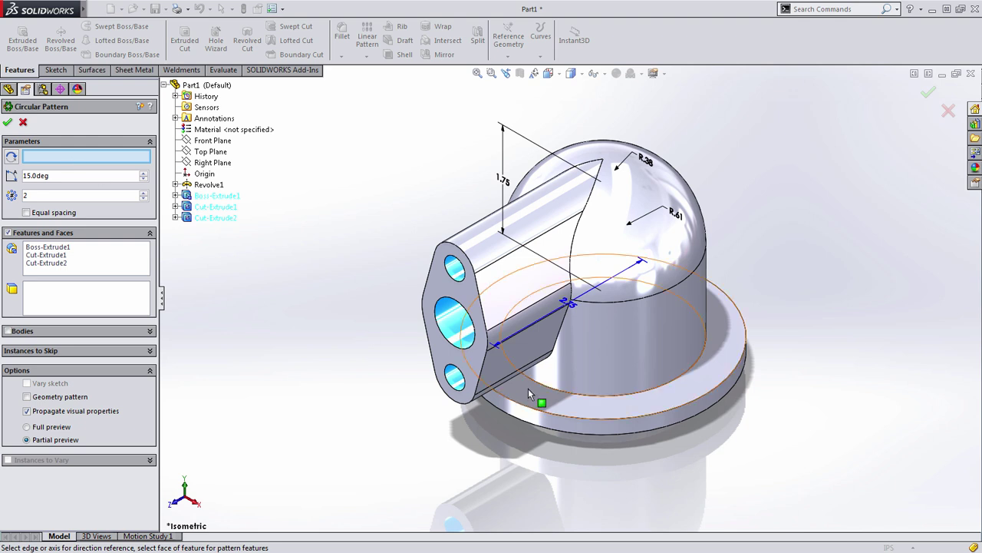
left_click(621, 355)
middle_click_drag(508, 419, 345, 291)
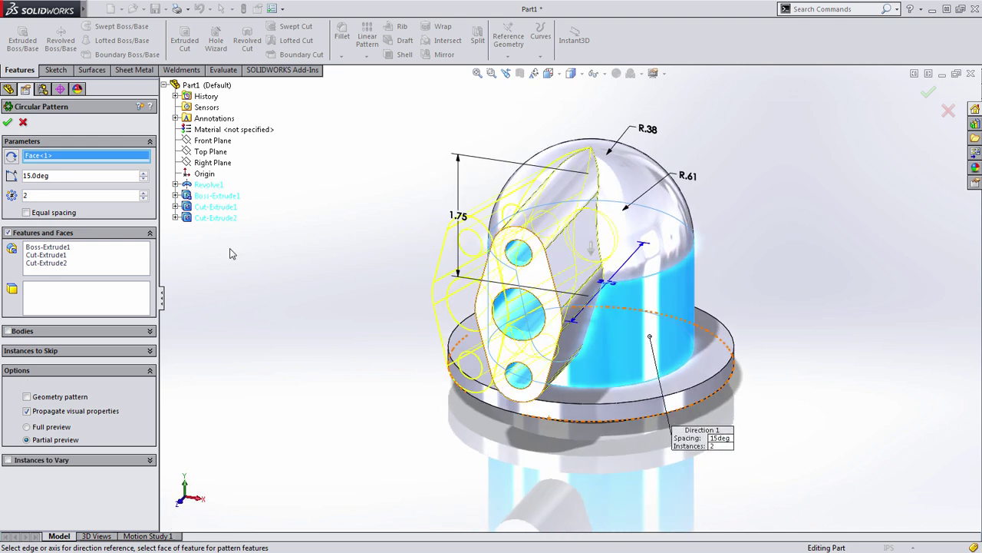
left_click(11, 159)
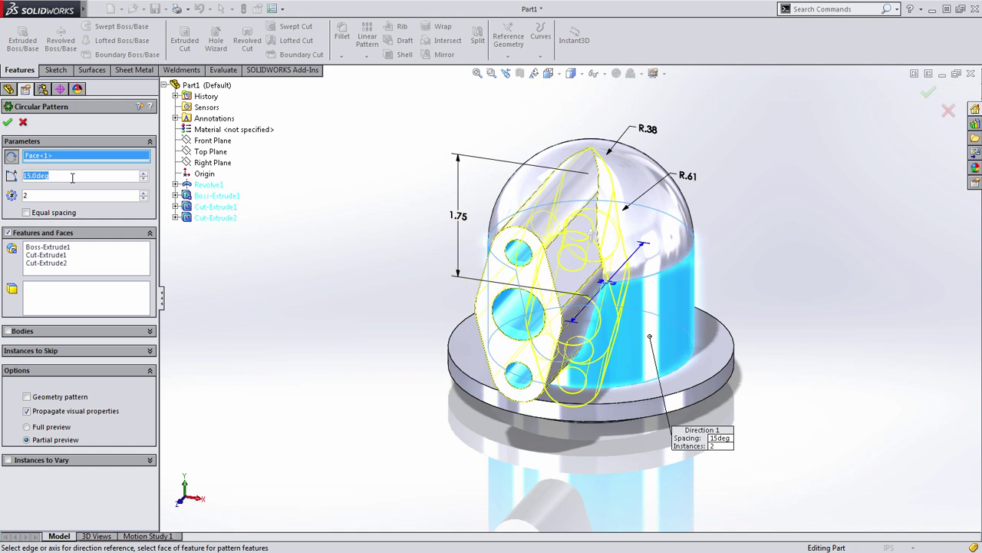
type("45")
key("Return")
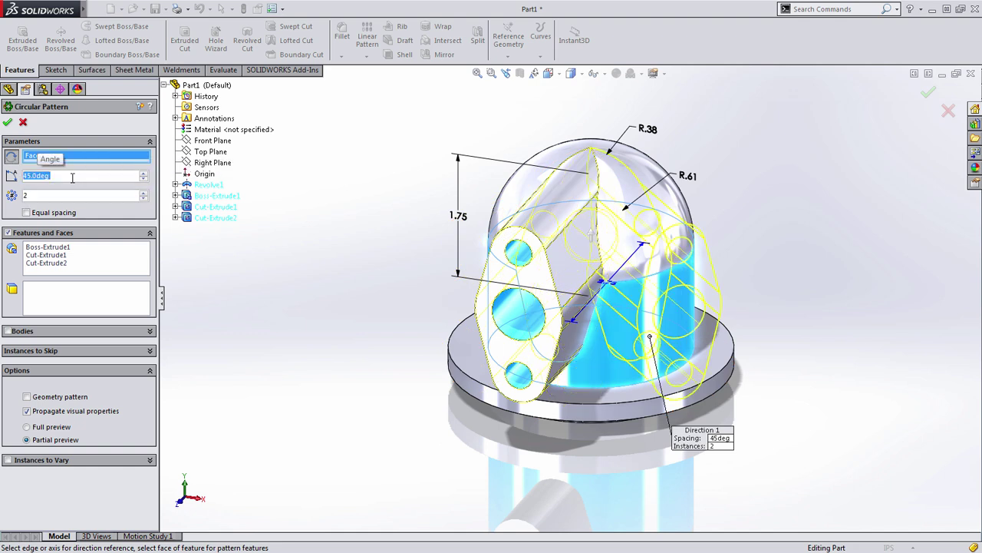
key("Return")
middle_click_drag(338, 342, 446, 296)
middle_click_drag(601, 304, 561, 363)
middle_click_drag(462, 328, 453, 376, "ctrl")
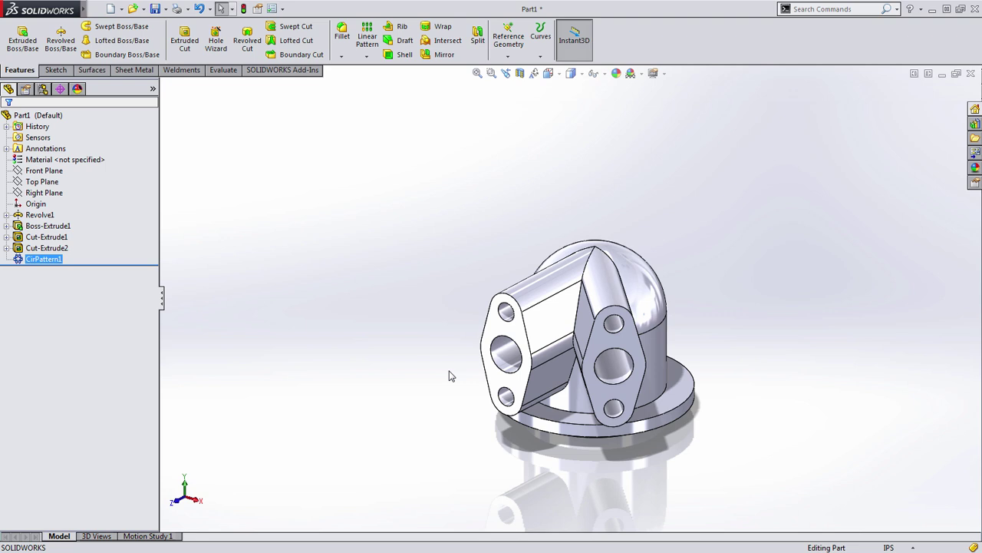
middle_click_drag(451, 375, 362, 373, "ctrl")
scroll(365, 360, "down", 2)
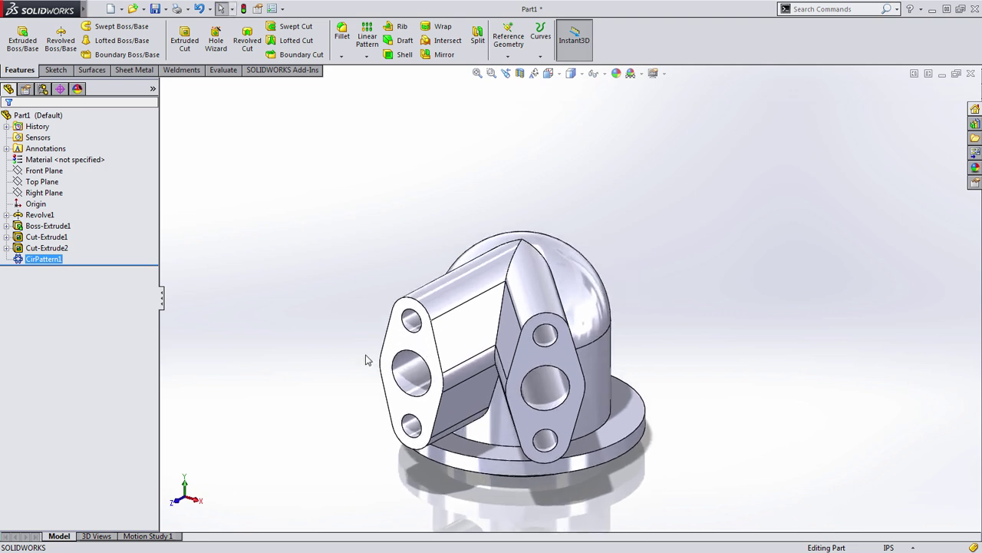
middle_click_drag(284, 352, 305, 343, "ctrl")
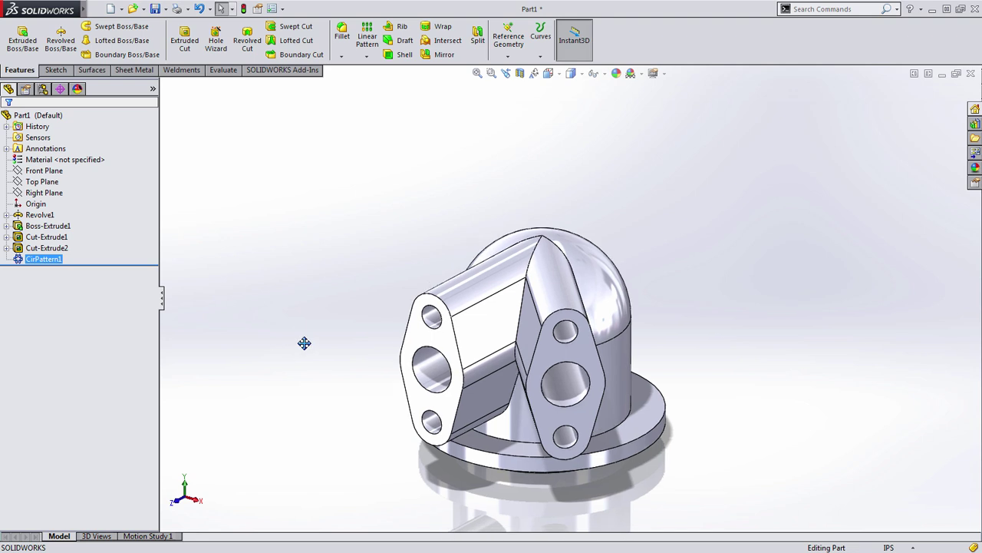
left_click(305, 346)
left_click(508, 40)
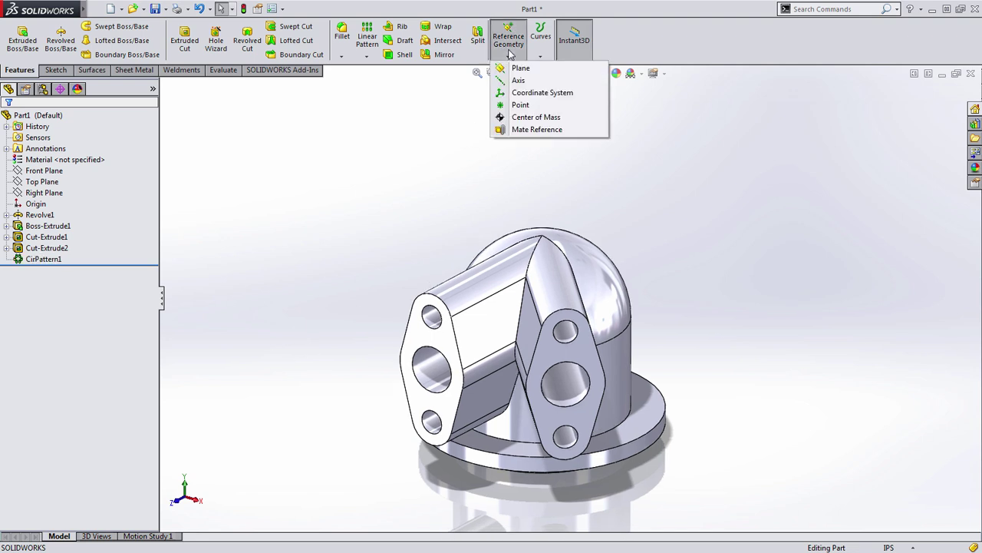
Begin a reference plane using the body's central temporary axis as first reference
left_click(519, 68)
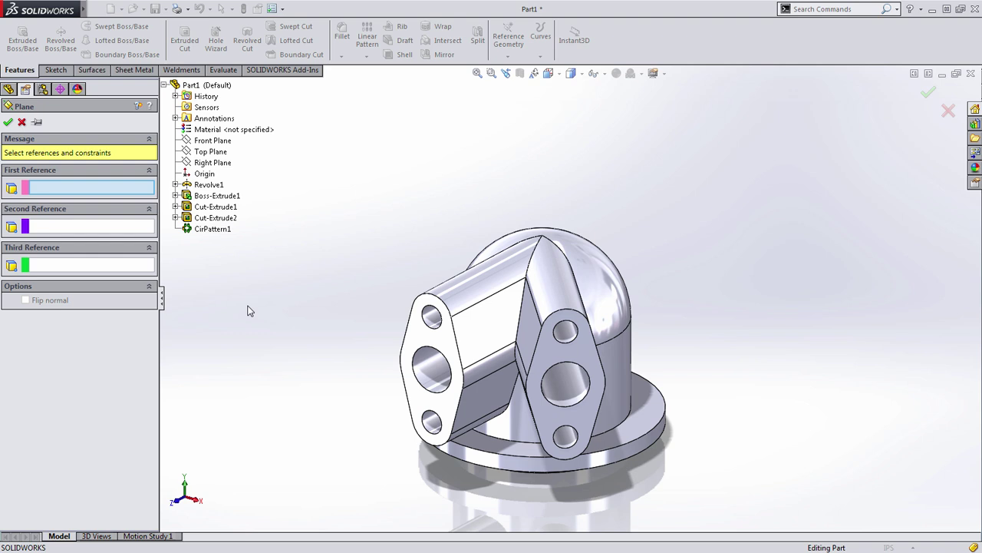
left_click(599, 72)
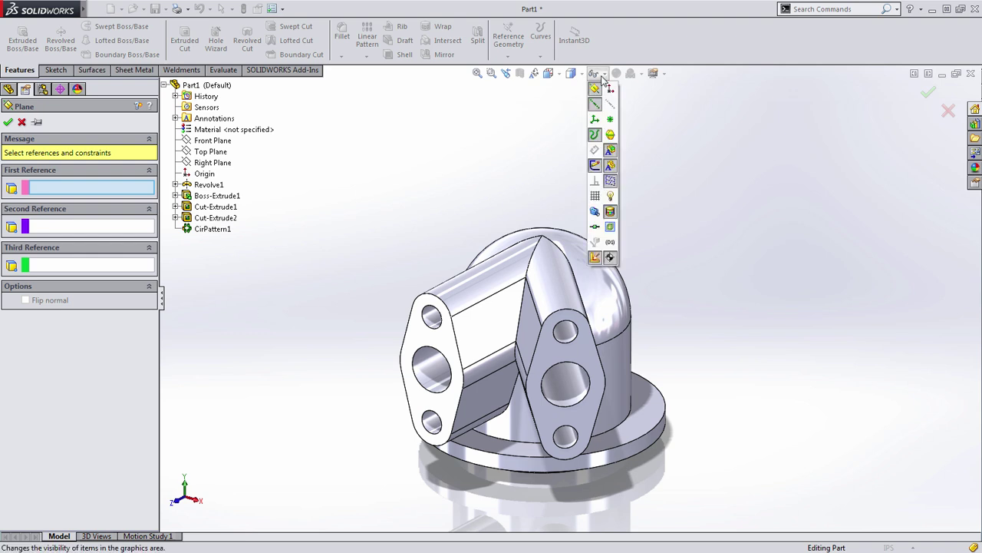
left_click(611, 104)
middle_click_drag(713, 307, 674, 298)
middle_click_drag(588, 316, 496, 311)
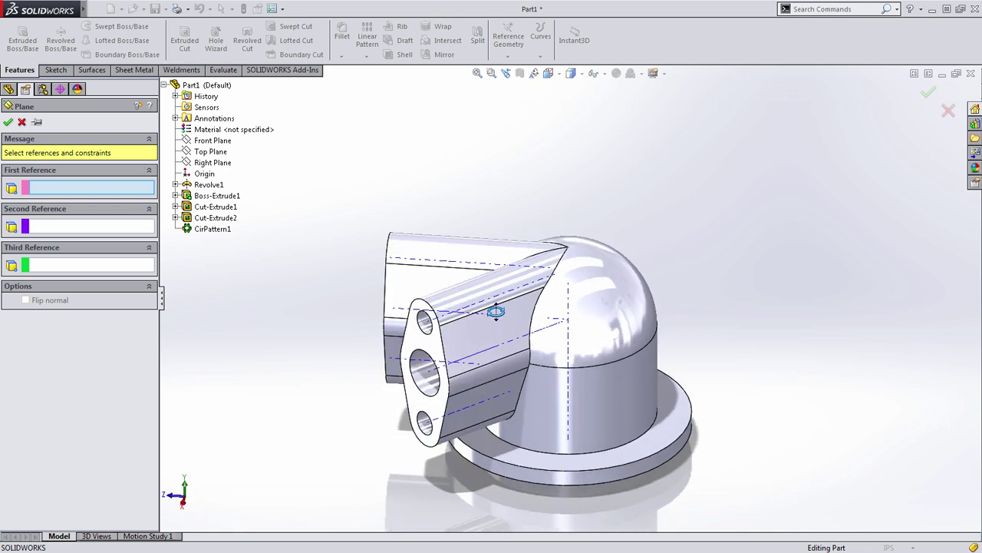
left_click(569, 298)
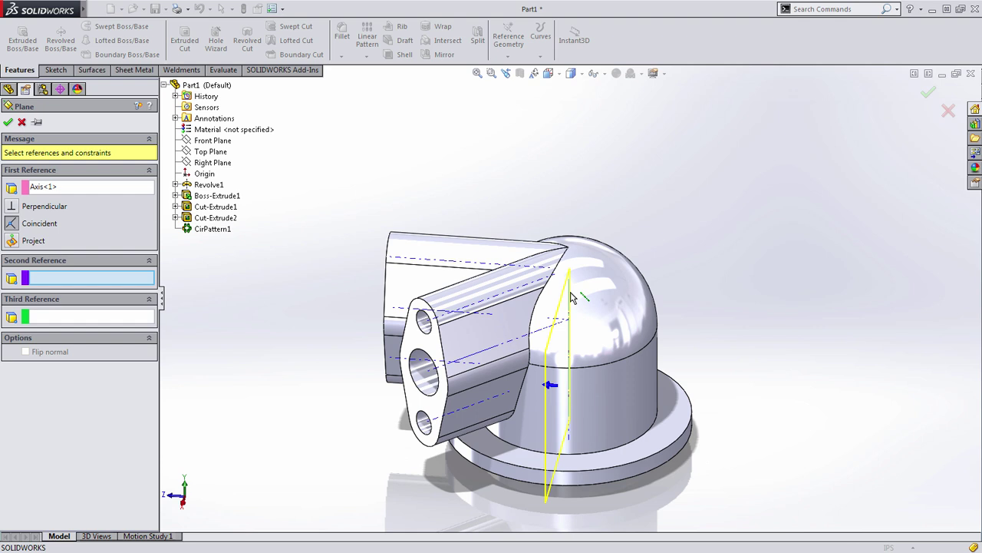
left_click(596, 73)
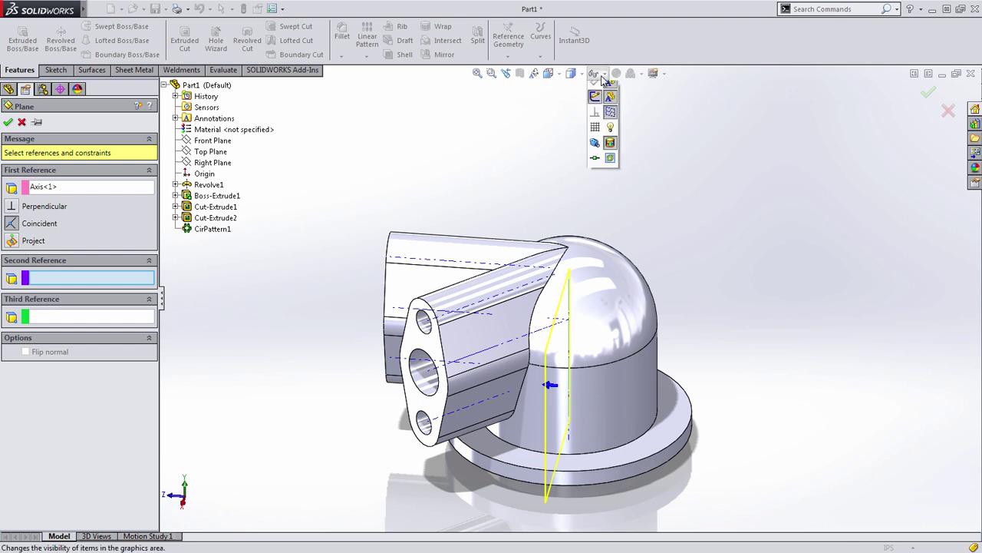
left_click(610, 107)
Set Right Plane as second reference at a 45° angle and create Plane1
middle_click_drag(688, 269, 593, 290)
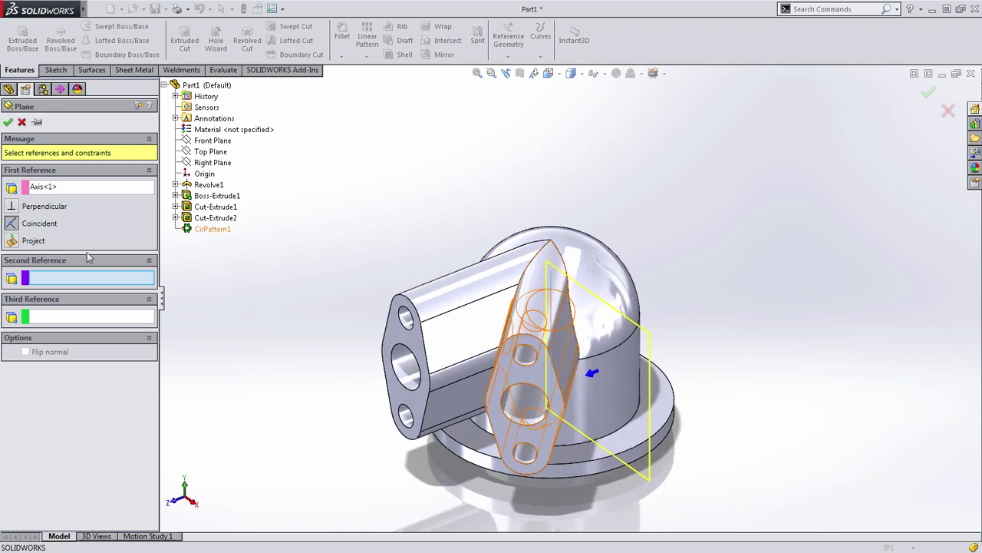
left_click(212, 162)
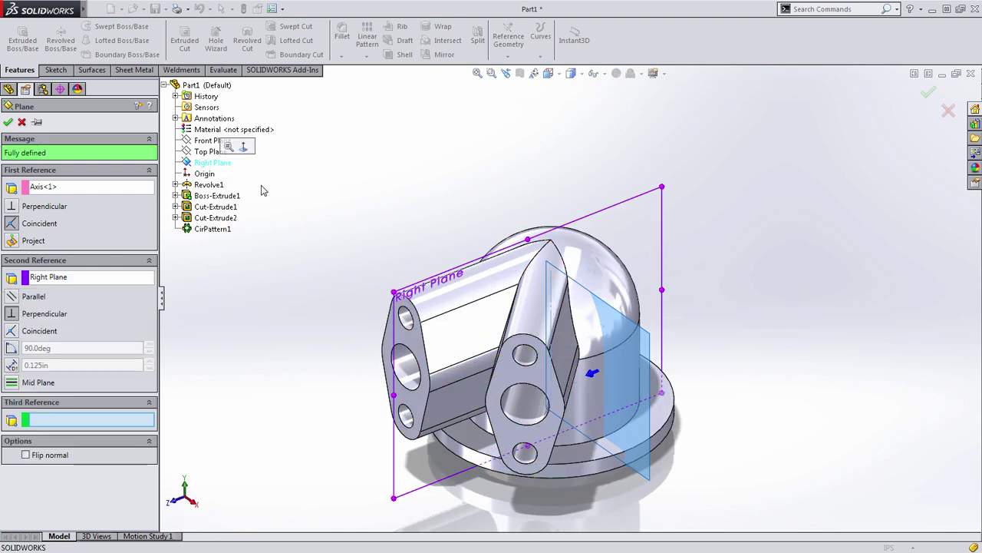
middle_click_drag(375, 306, 394, 450)
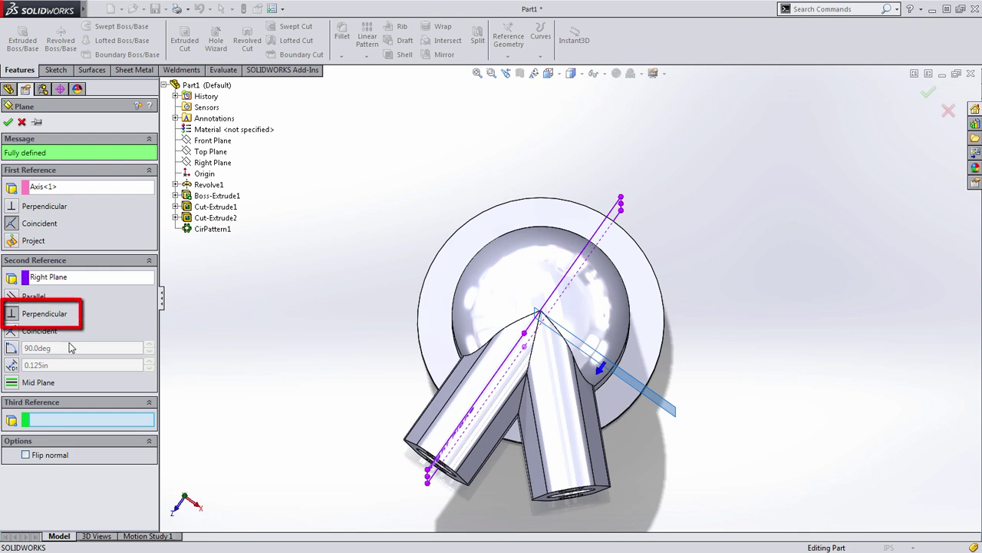
left_click(11, 348)
type("45")
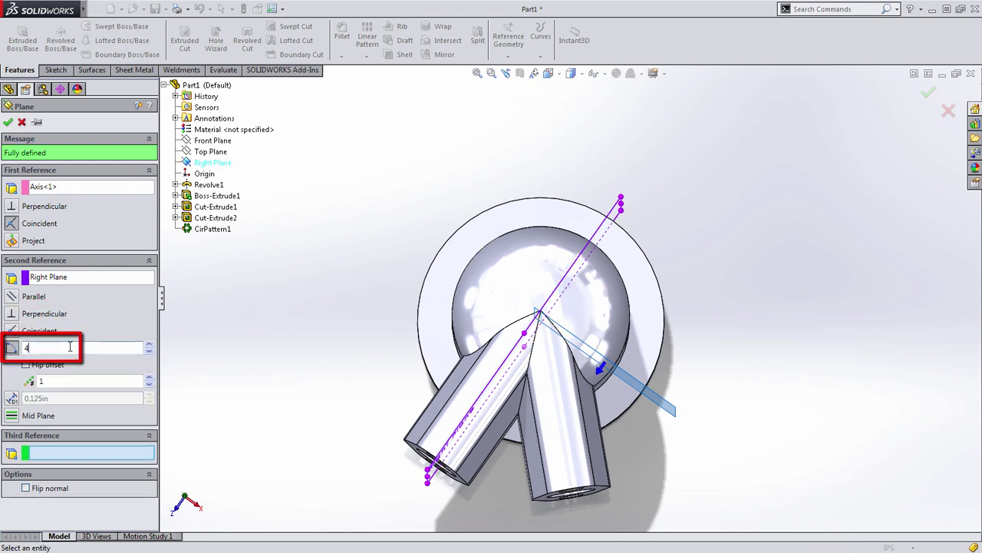
key("Return")
key("ctrl+7")
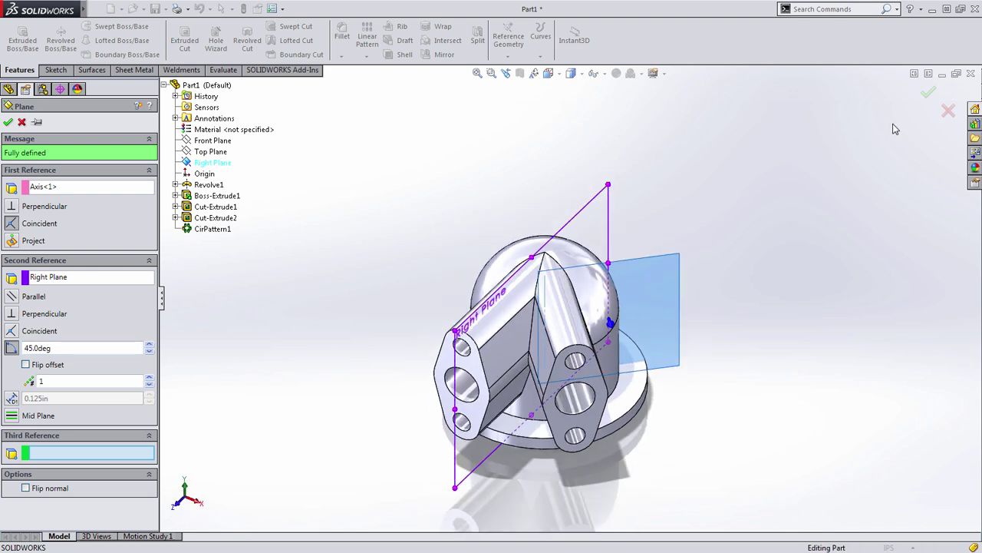
left_click(927, 93)
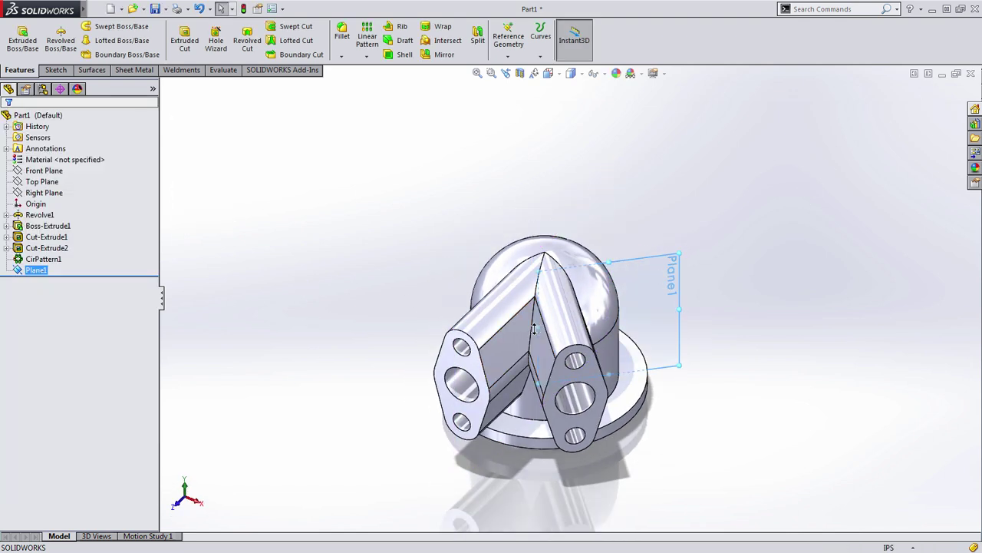
Enlarge Plane1 by stretching its left, top and bottom edges
left_click_drag(358, 330, 357, 333)
left_click_drag(526, 273, 518, 240)
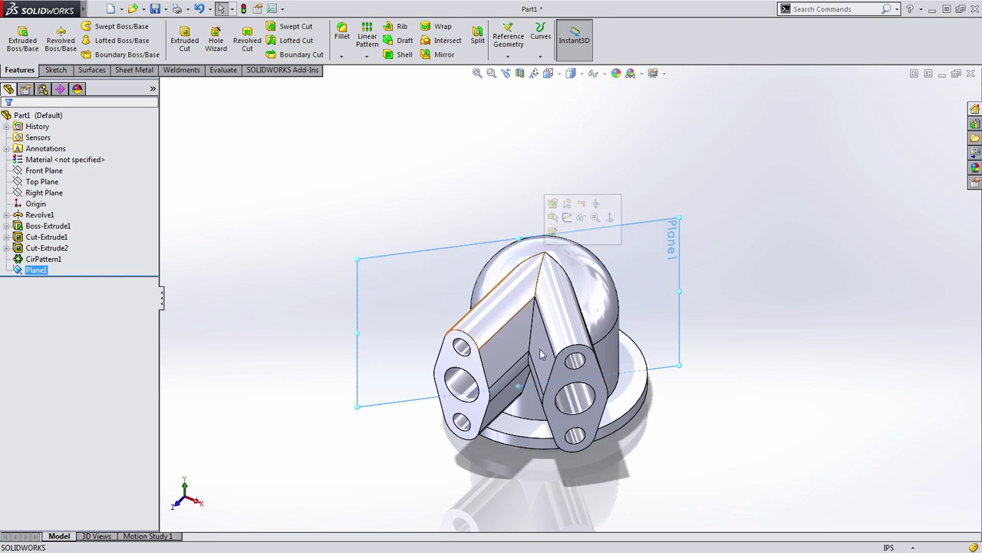
left_click_drag(516, 383, 516, 403)
Start Sketch5 on Plane1 and view the plane face-on
right_click(254, 221)
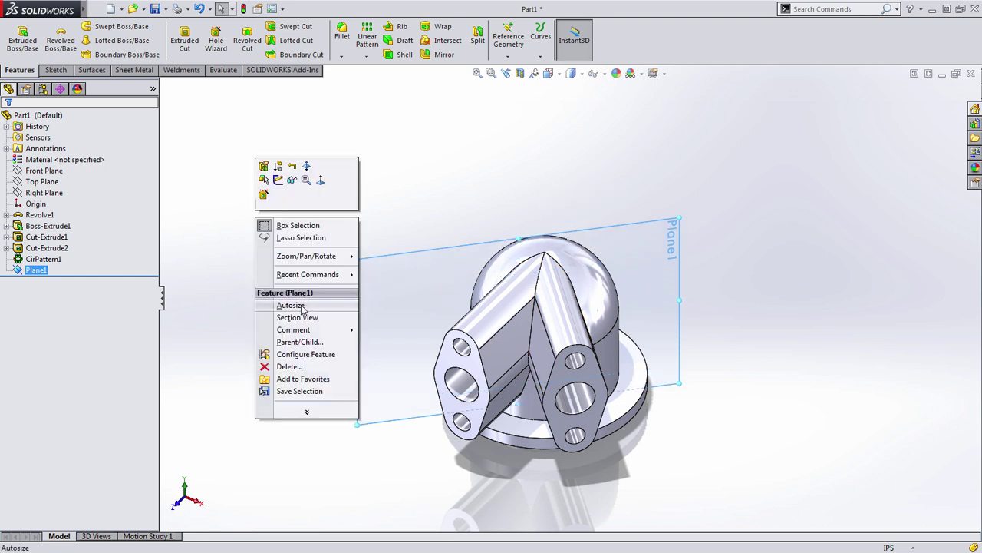
left_click(278, 180)
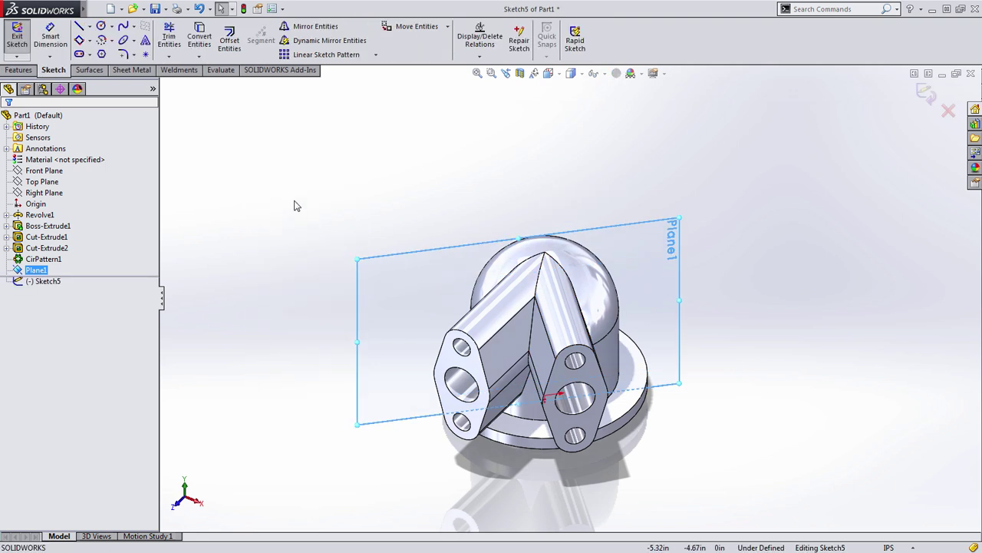
key("ctrl+8")
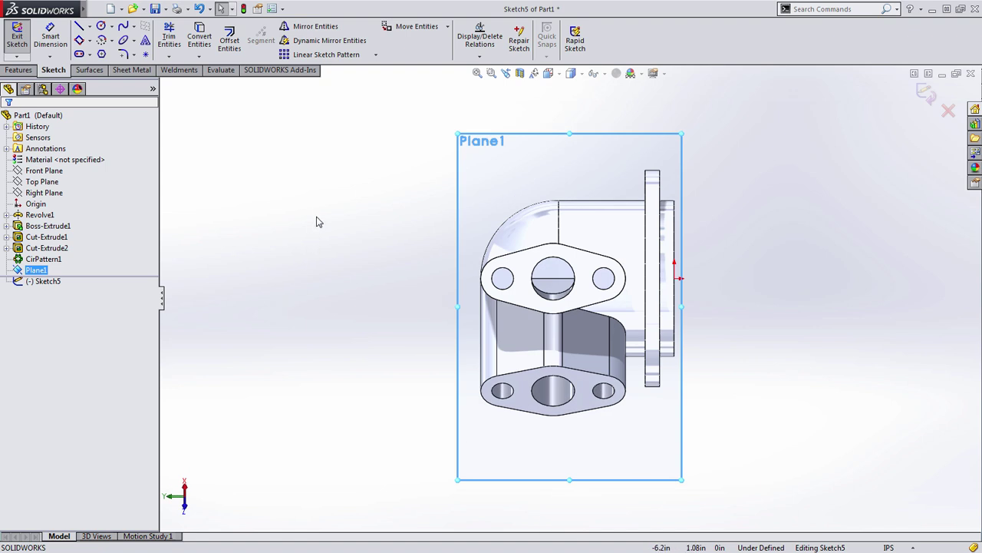
key("ctrl+8")
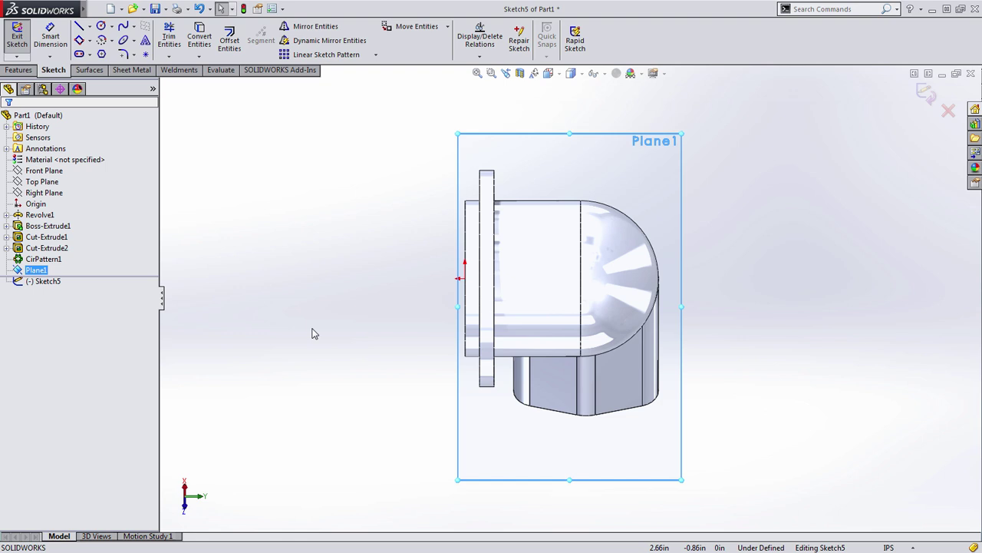
key("alt+Left")
key("alt+Left")
key("alt+Left")
key("alt+Left")
key("alt+Left")
key("alt+Left")
key("alt+Left")
key("alt+Right")
left_click(820, 308)
scroll(819, 308, "up", 2)
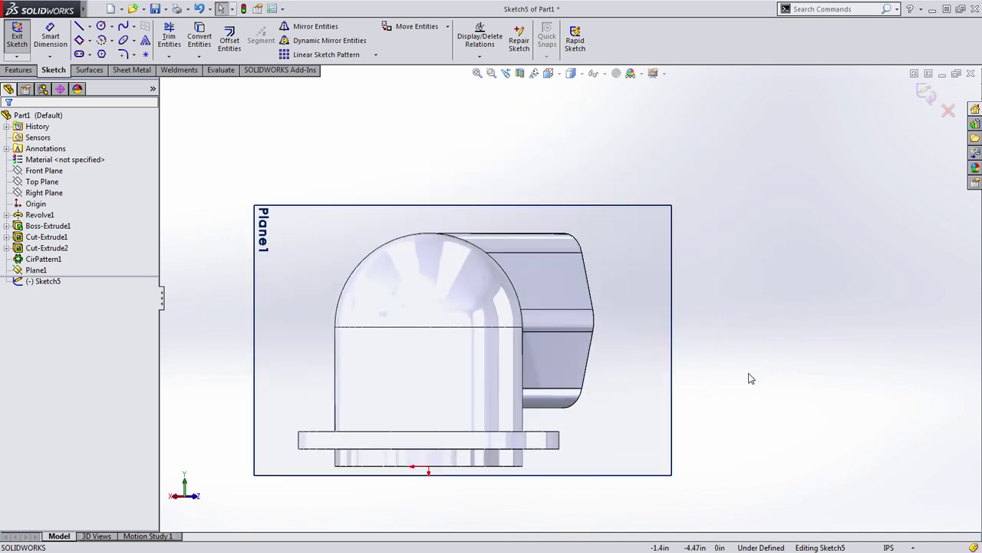